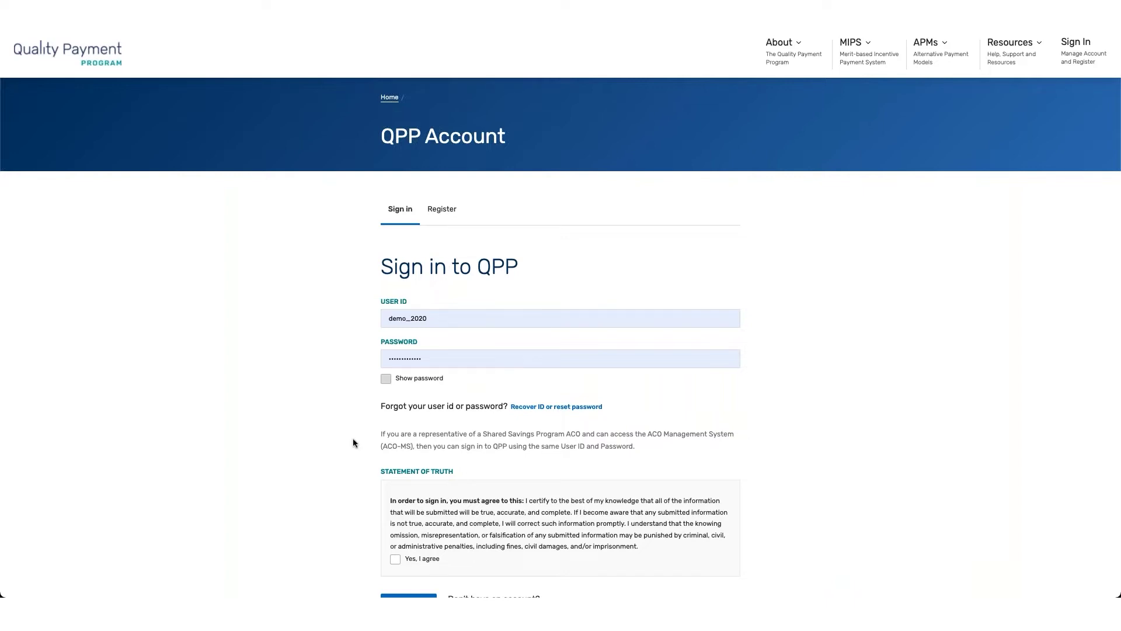
Agree to the Statement of Truth ('Yes, I agree') on the Sign in to QPP form
scroll(353, 442, "down", 3)
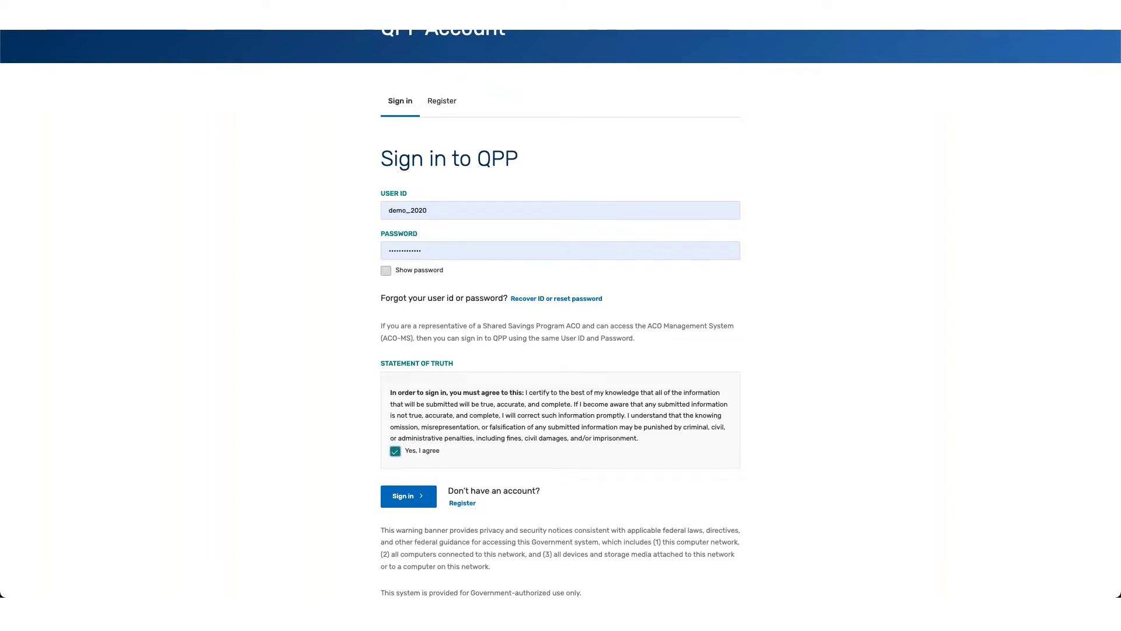
left_click(398, 504)
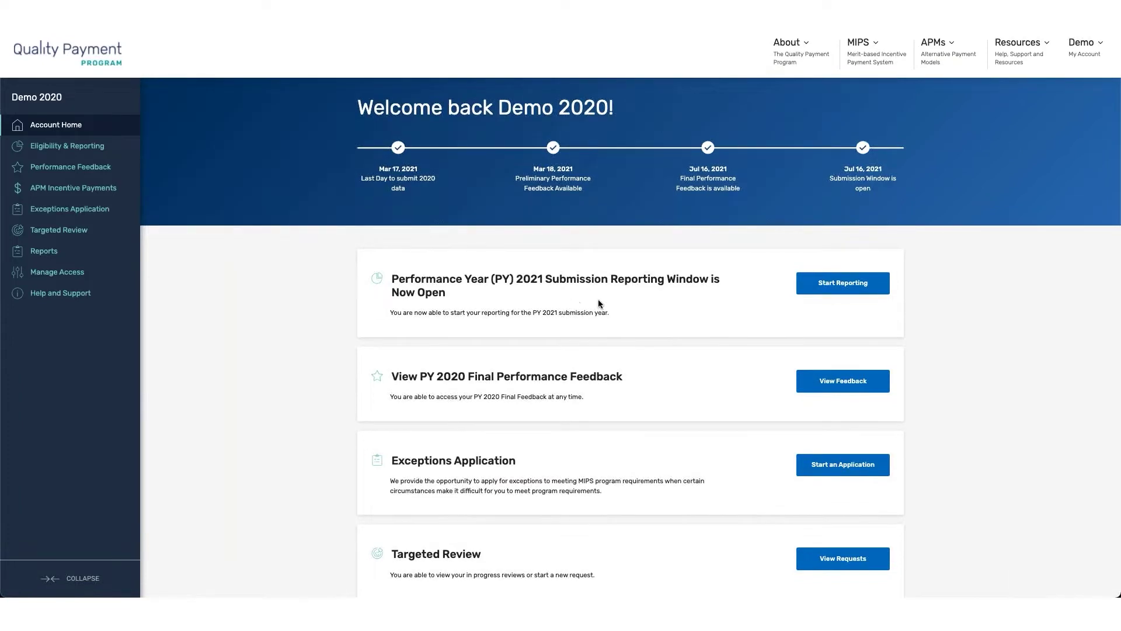
Start reporting for performance year 2021 from the Account Home dashboard
left_click(844, 292)
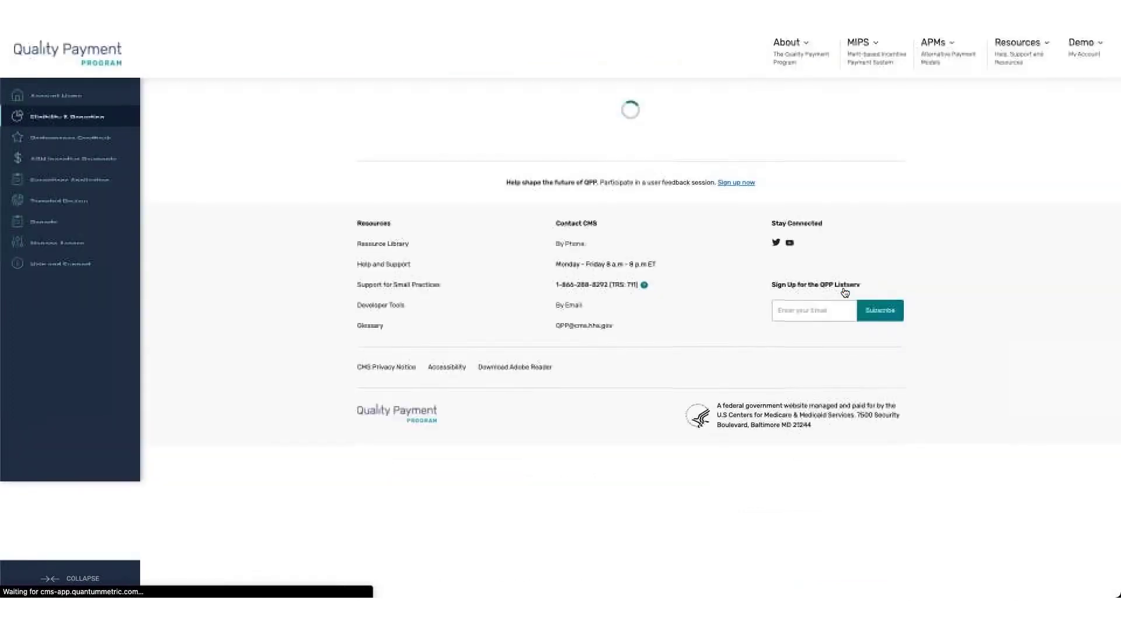
Show the 2021 eligibility list by practices instead of APM entities
scroll(631, 327, "down", 3)
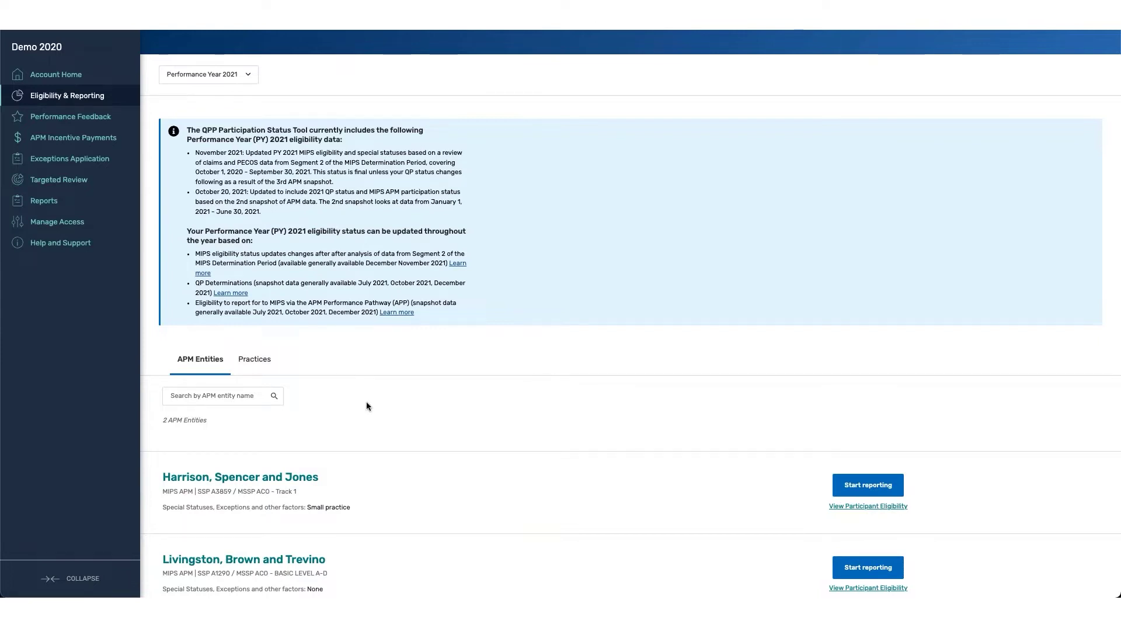
scroll(377, 414, "down", 1)
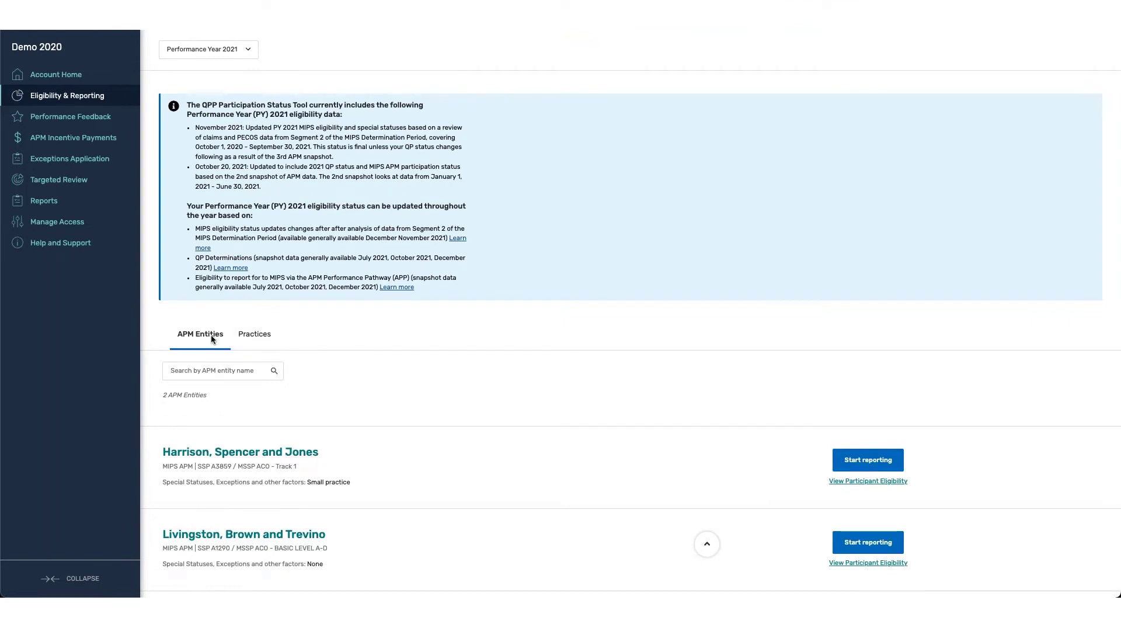
left_click(259, 341)
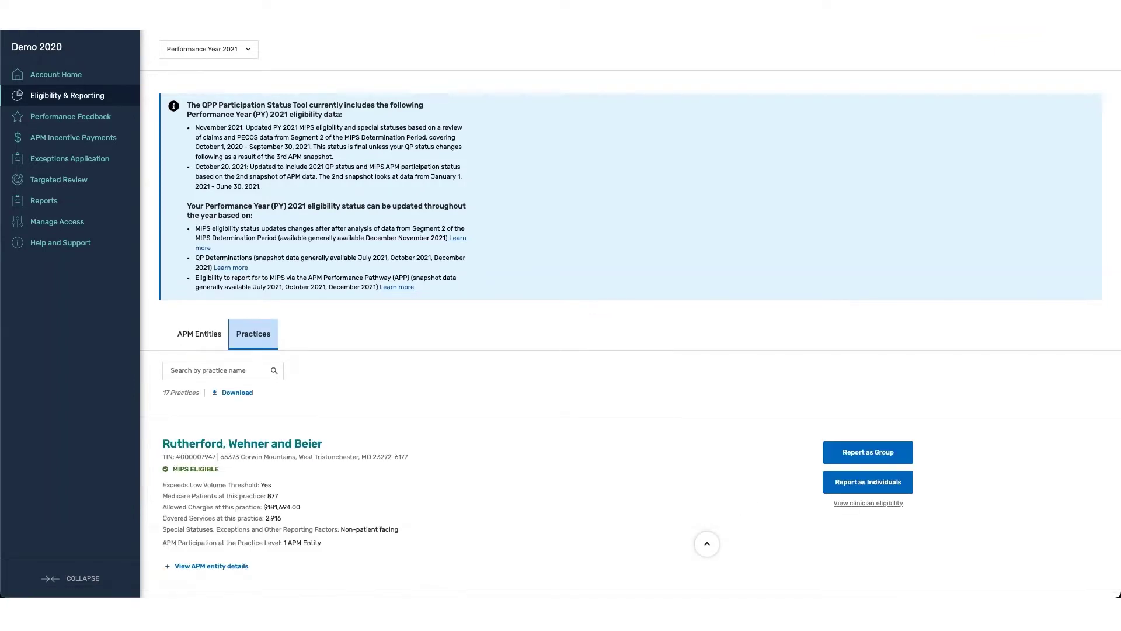
Scroll through the 17 practices down to Bogan - Lueilwitz
scroll(478, 419, "down", 3)
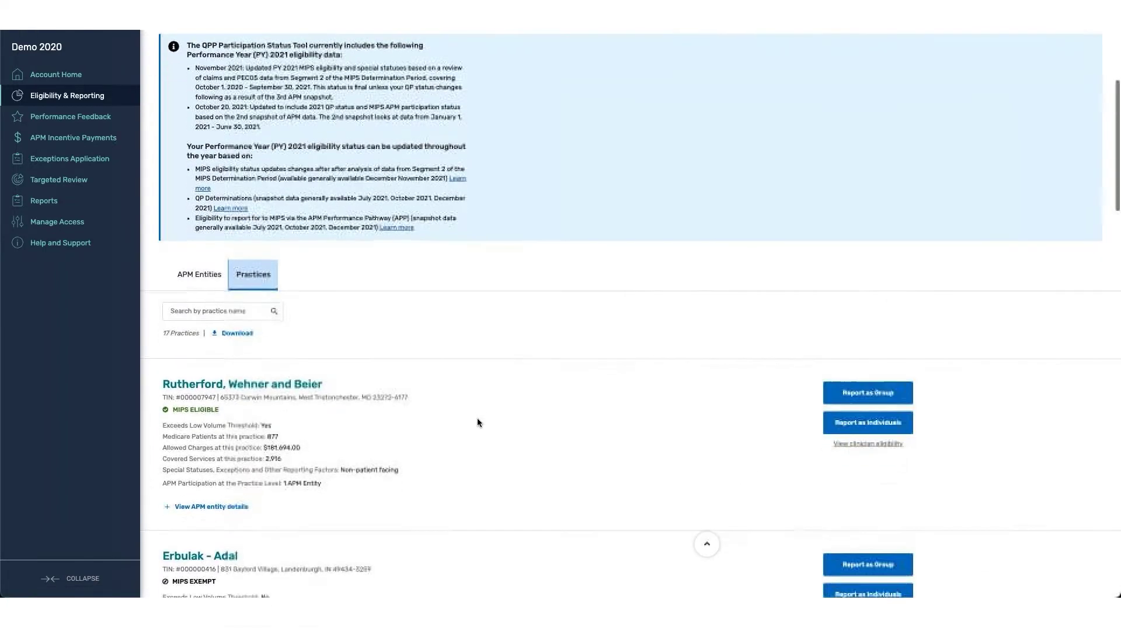
scroll(477, 418, "down", 2)
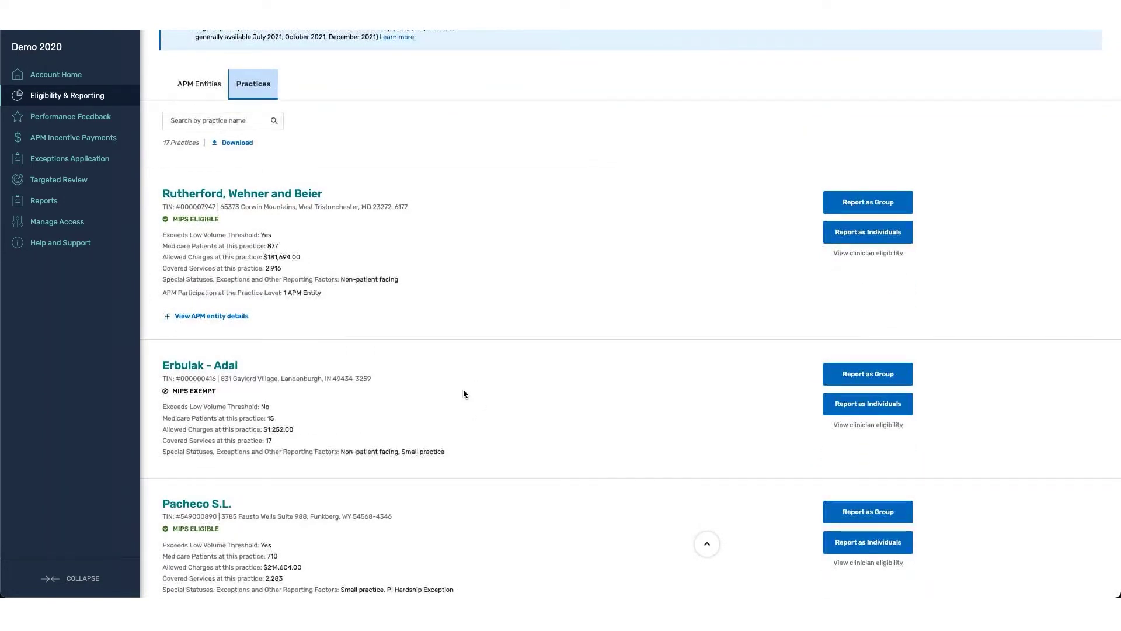
scroll(464, 390, "down", 1)
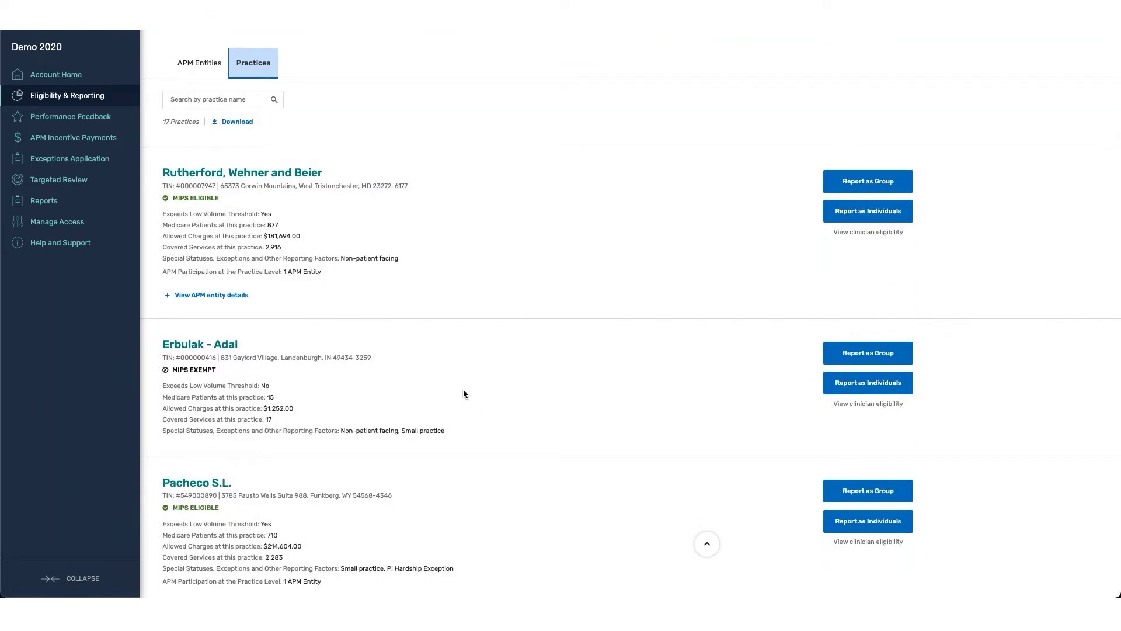
scroll(464, 389, "down", 1)
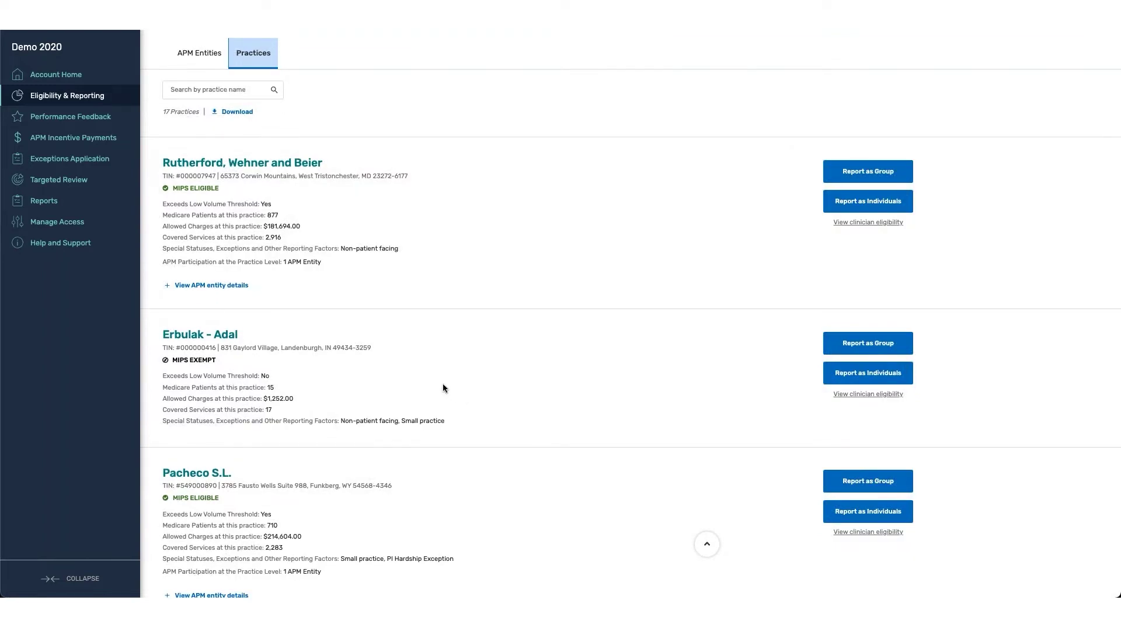
scroll(444, 388, "down", 1)
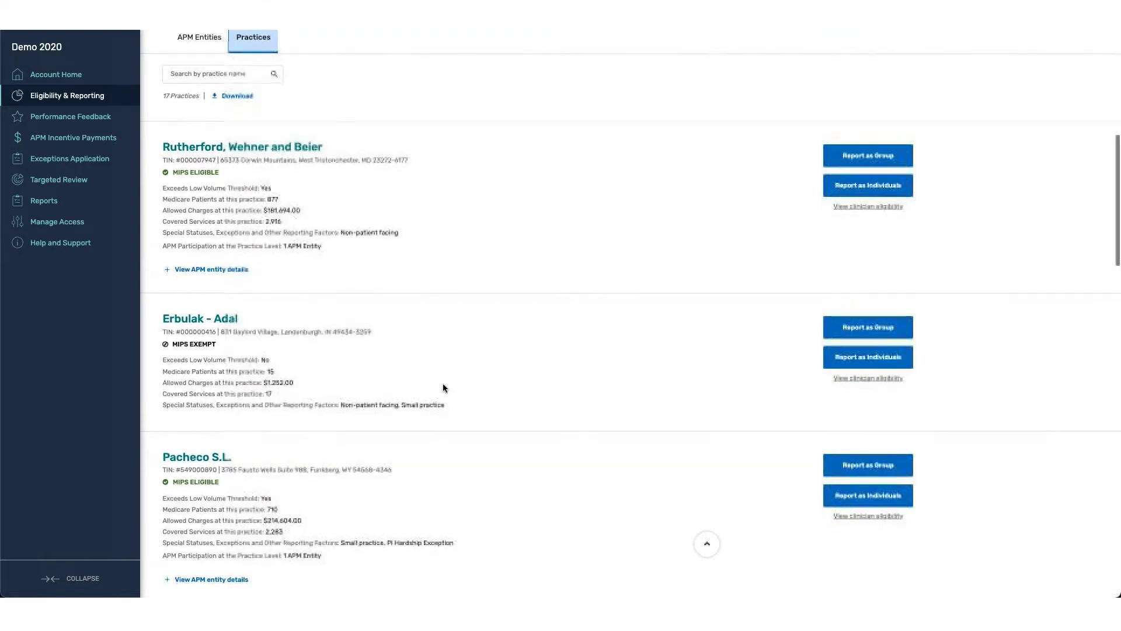
scroll(454, 440, "down", 2)
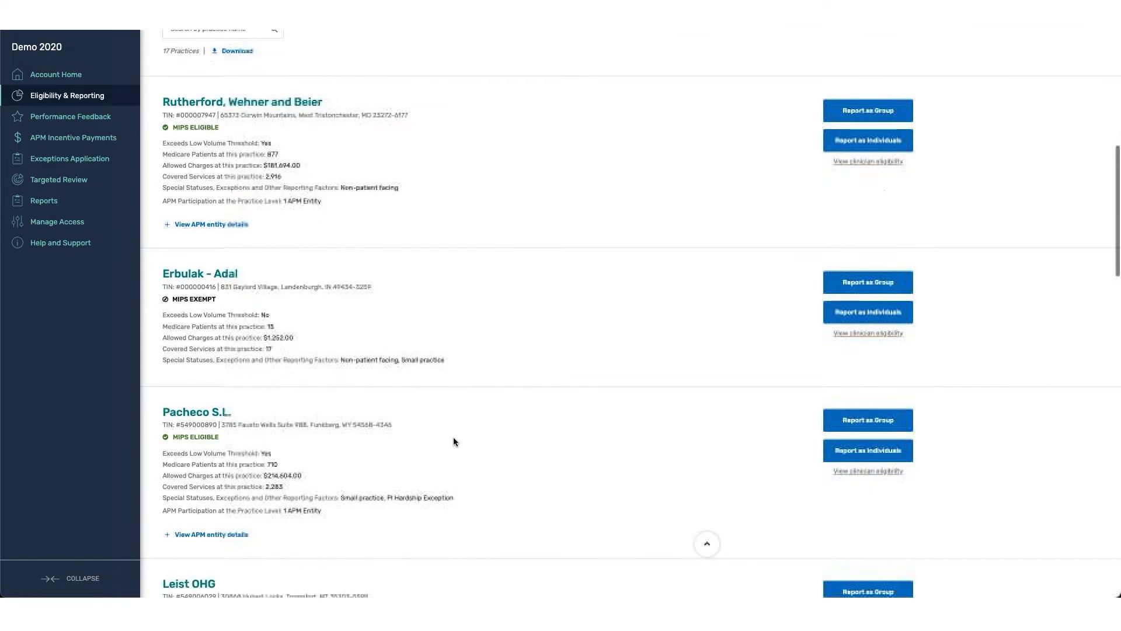
scroll(453, 441, "down", 5)
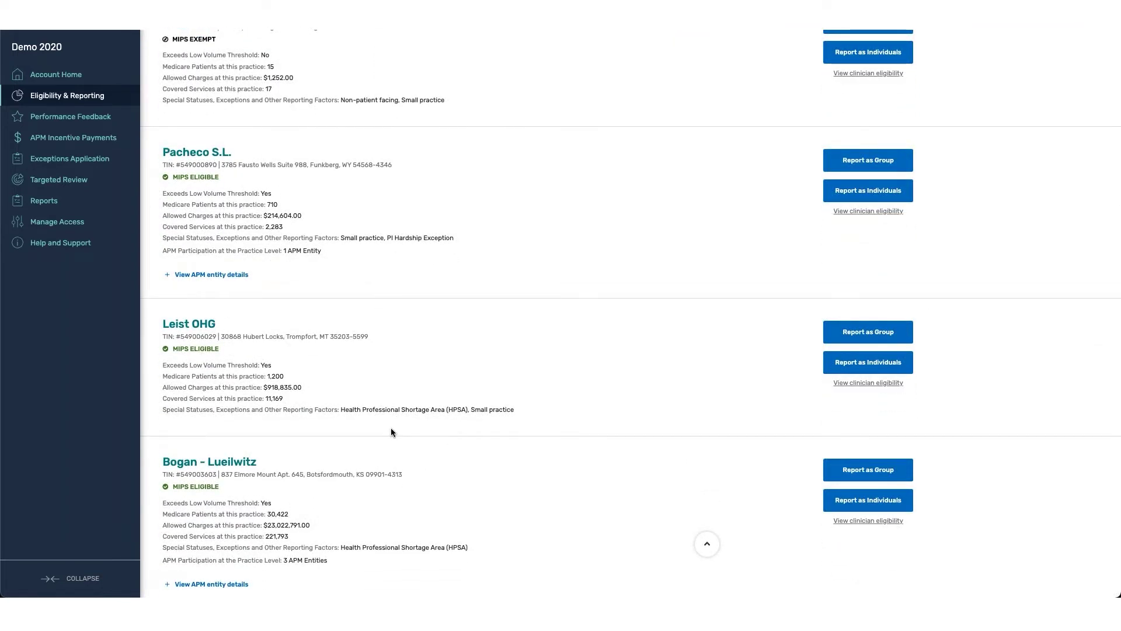
scroll(342, 443, "down", 1)
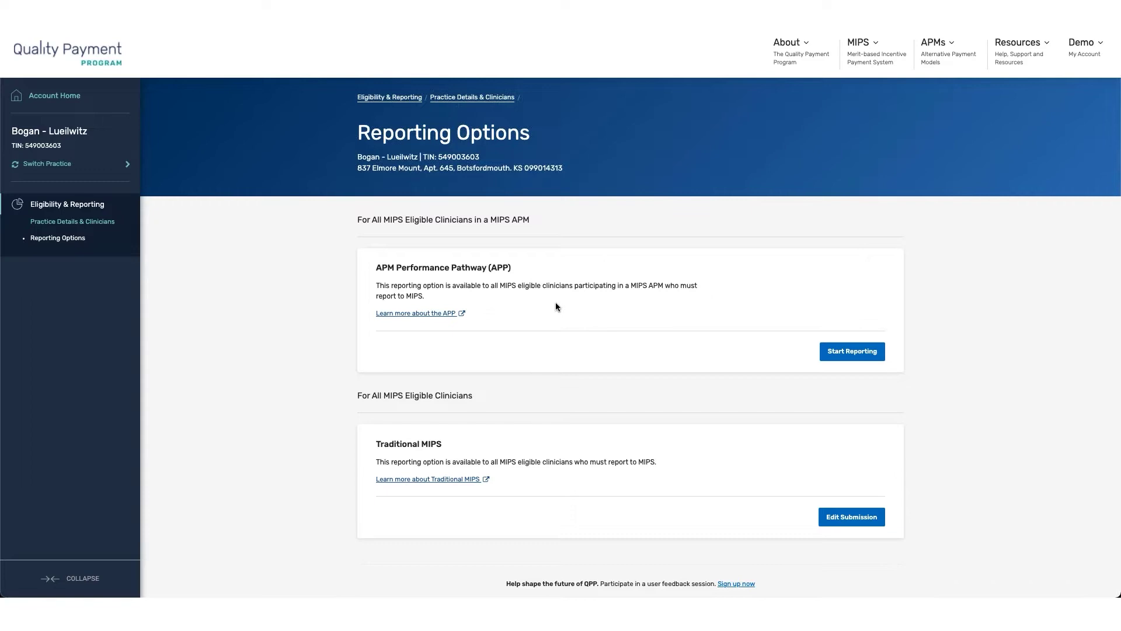
Start APM Performance Pathway reporting for Bogan - Lueilwitz and confirm with Report APP
left_click(853, 352)
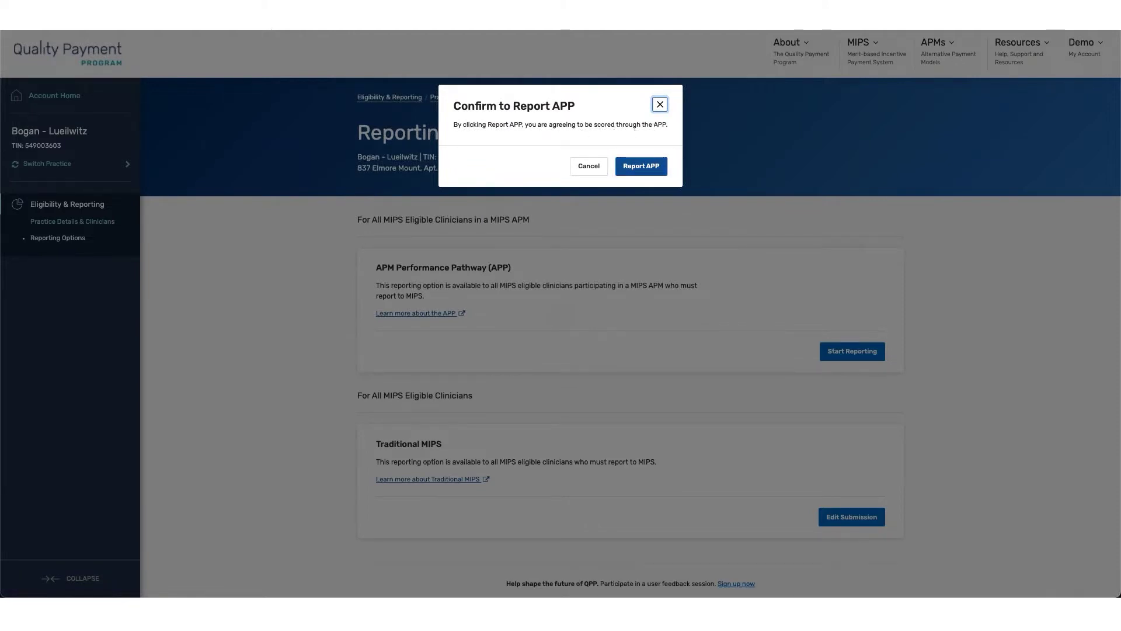
left_click(645, 168)
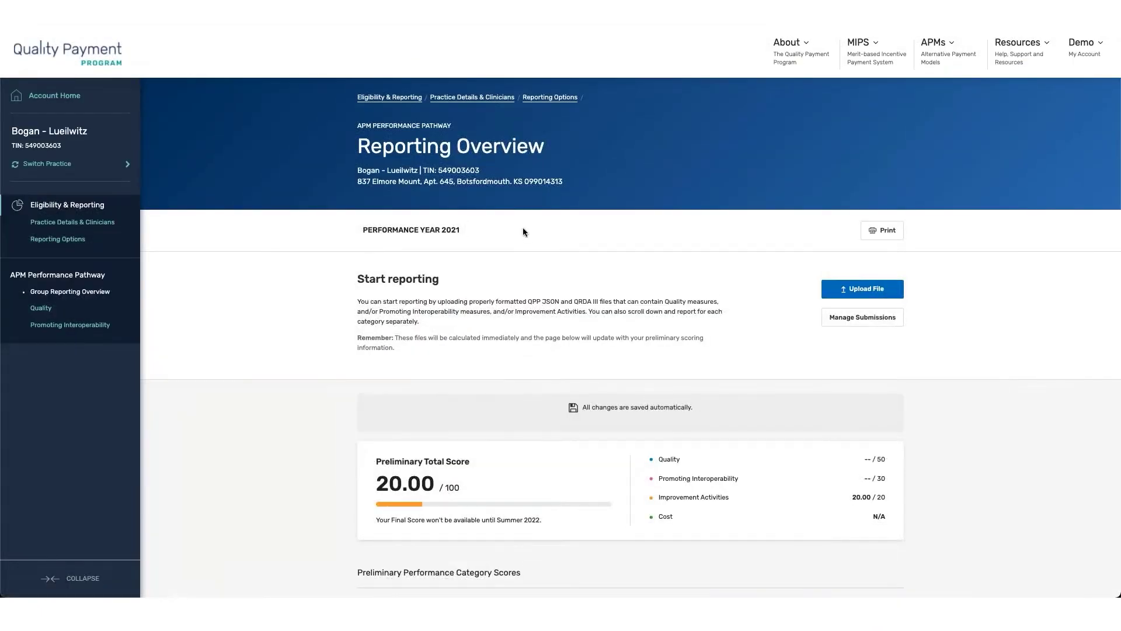
scroll(523, 229, "down", 1)
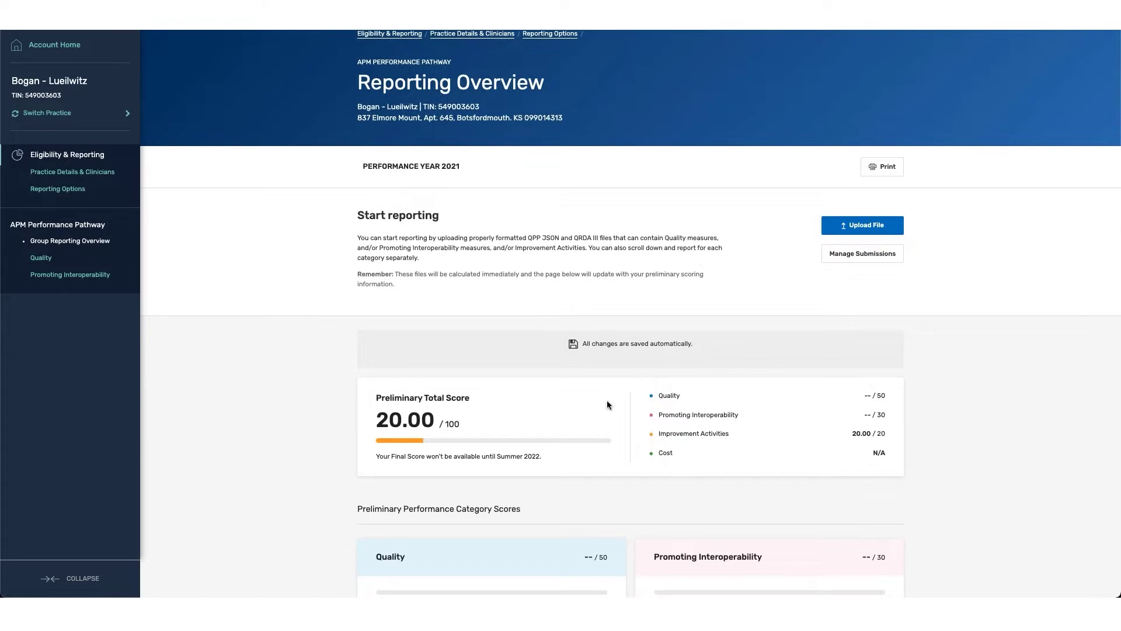
scroll(607, 404, "down", 2)
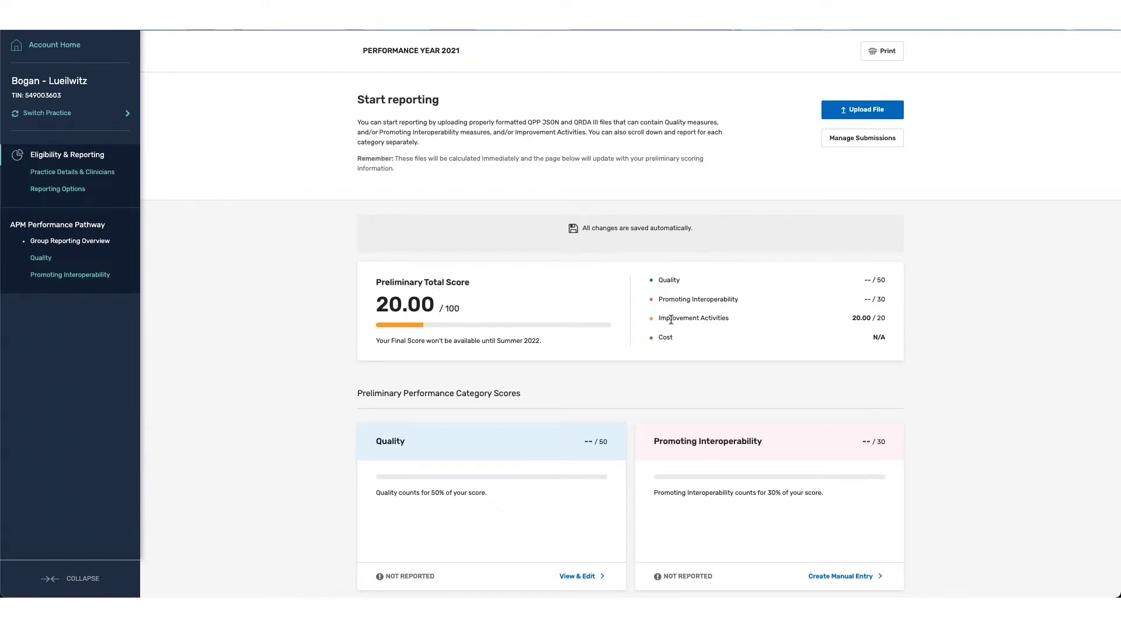
scroll(671, 320, "down", 4)
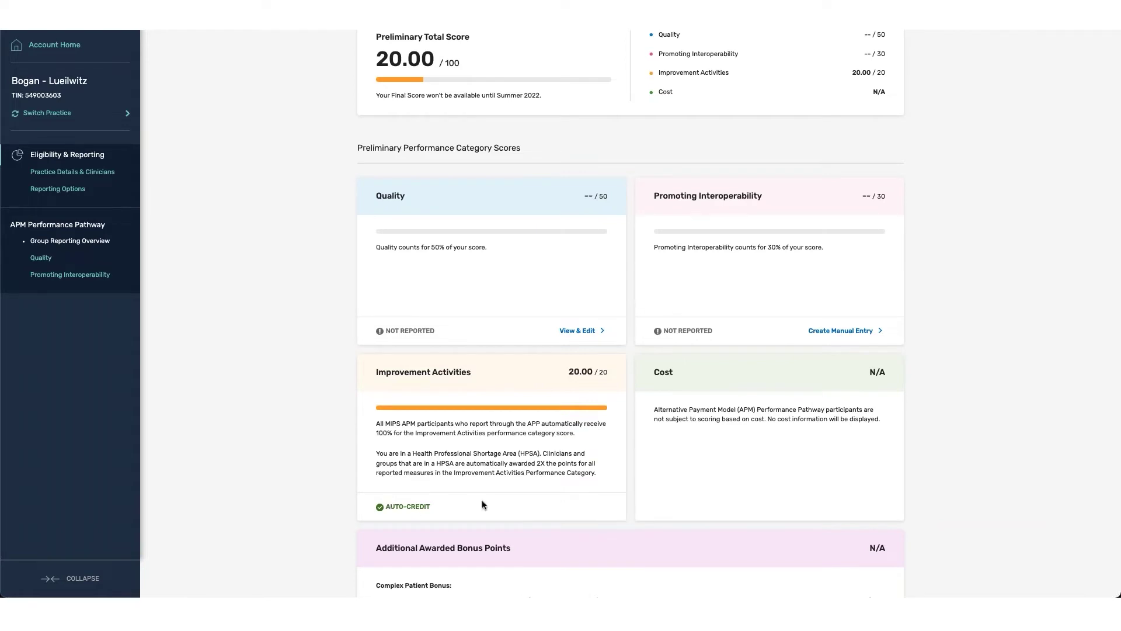
scroll(512, 469, "up", 5)
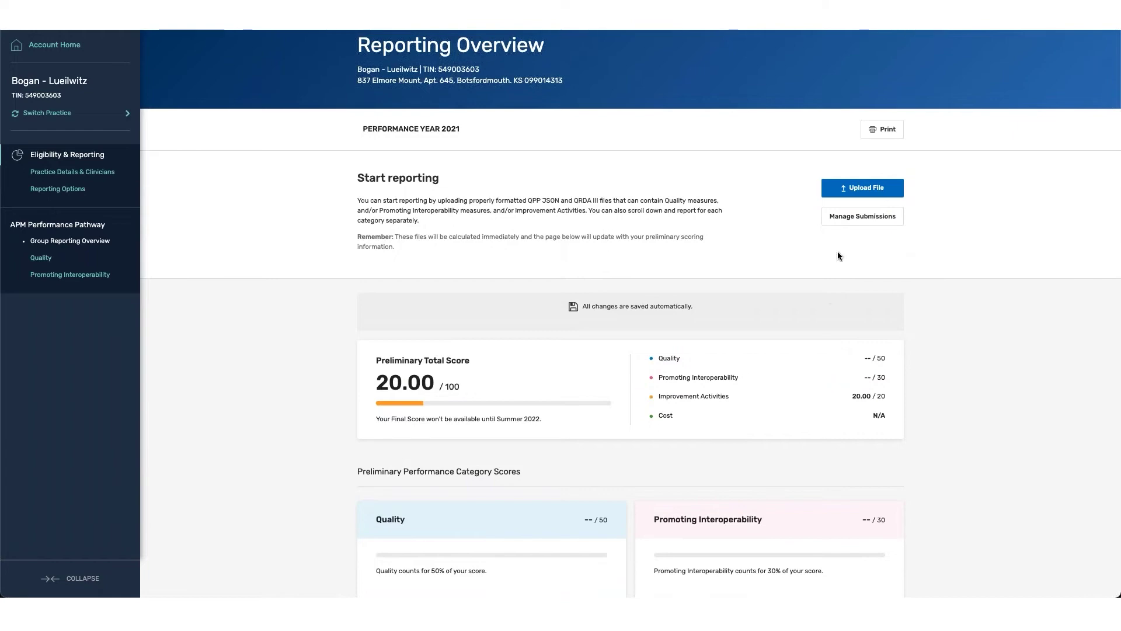
left_click(863, 190)
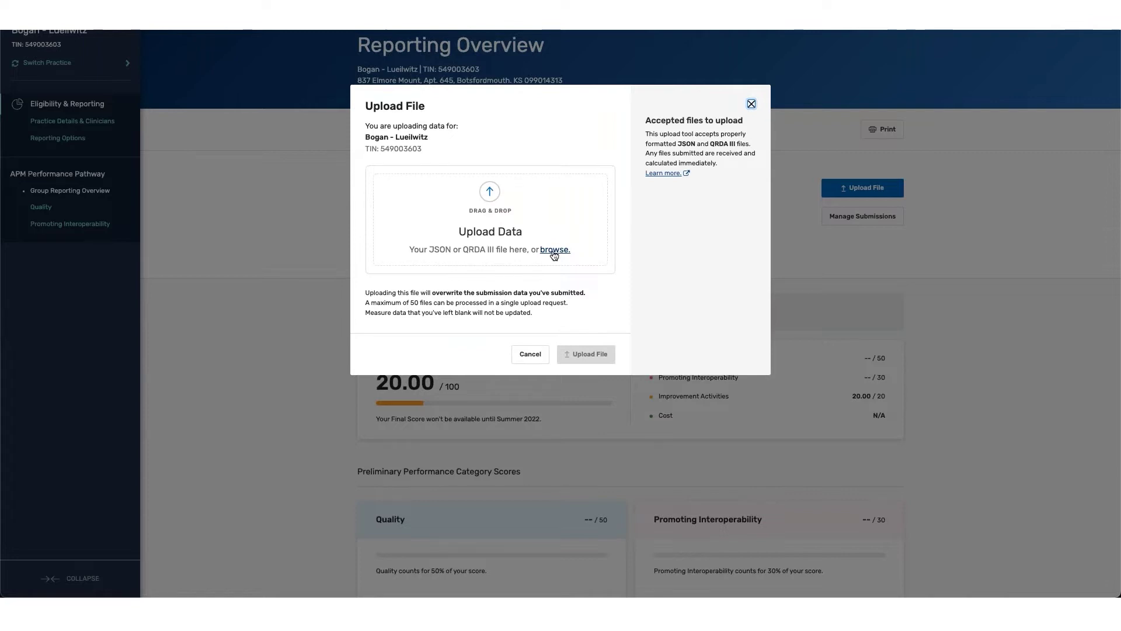
left_click(553, 251)
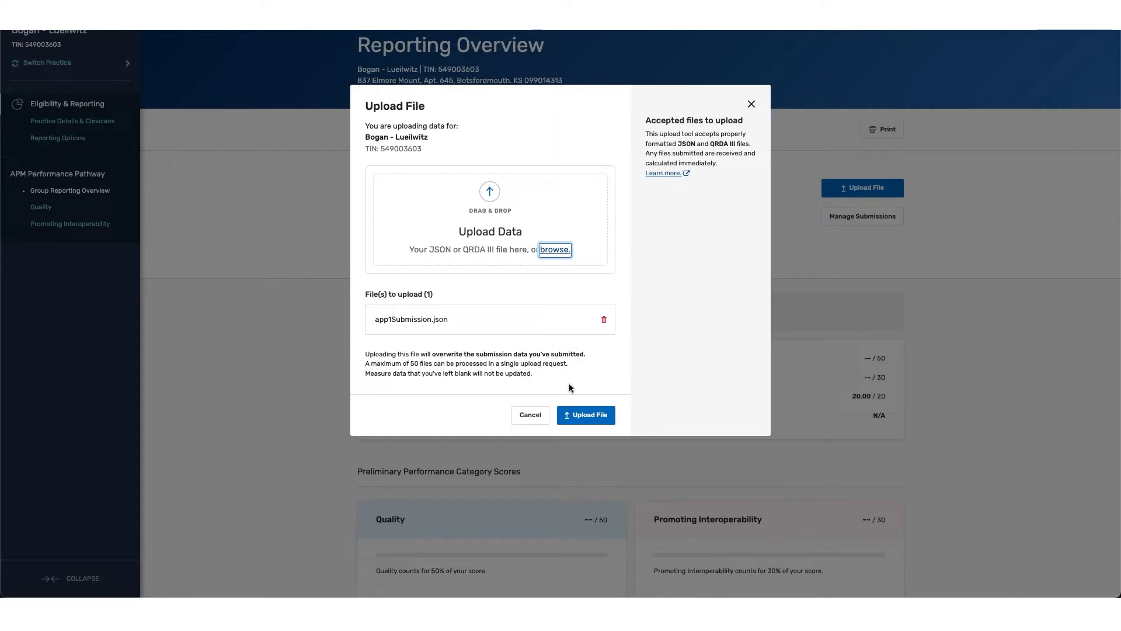
left_click(586, 419)
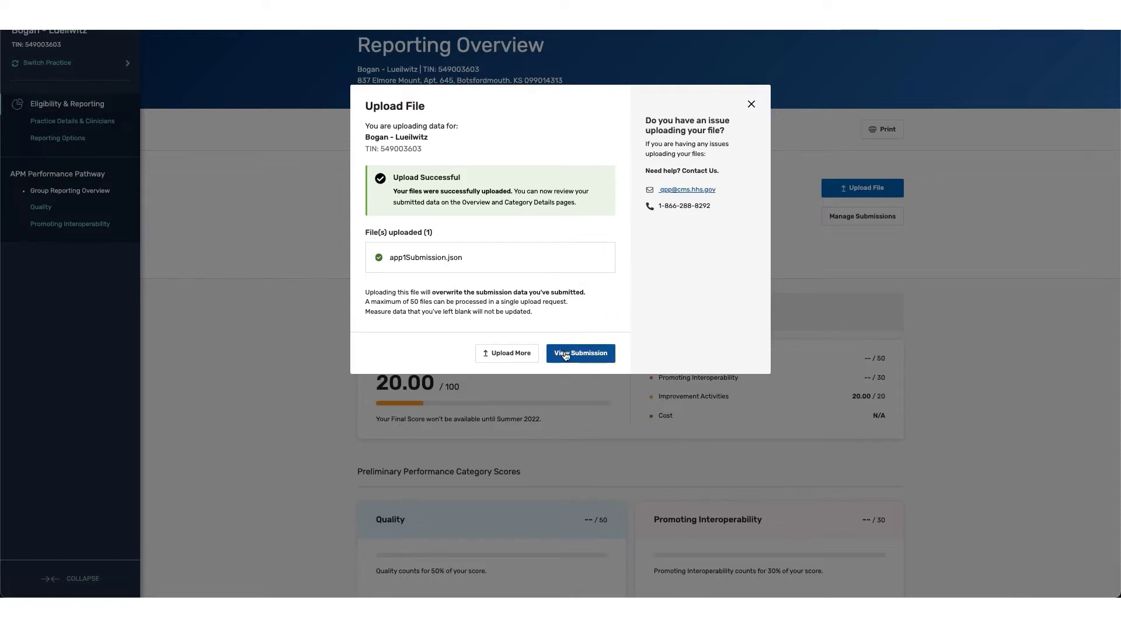
left_click(565, 353)
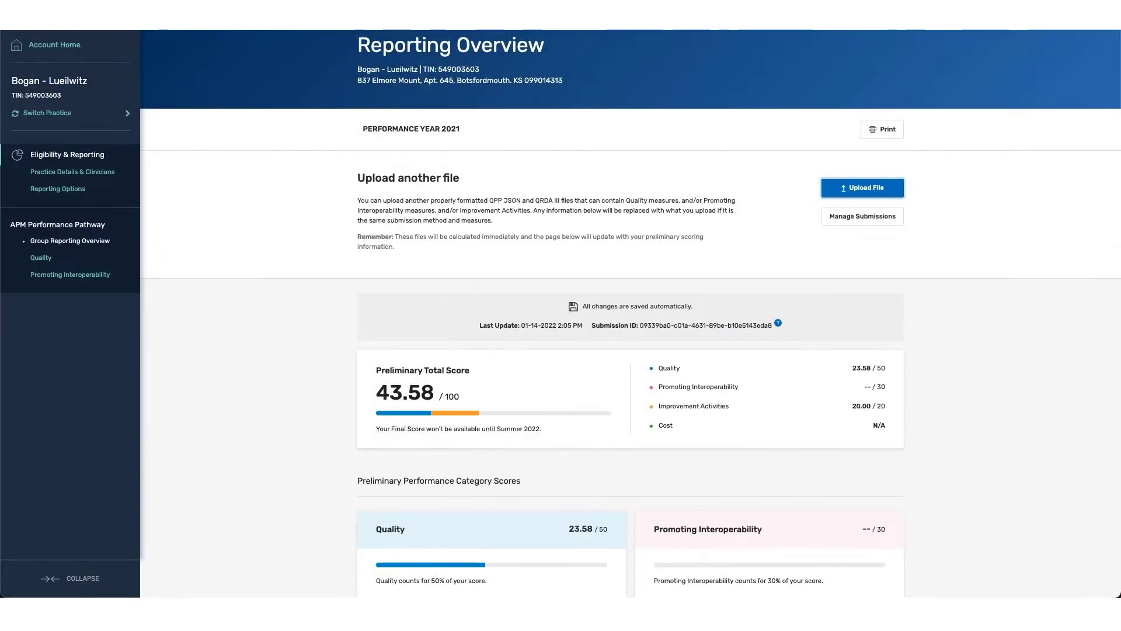
scroll(394, 463, "down", 2)
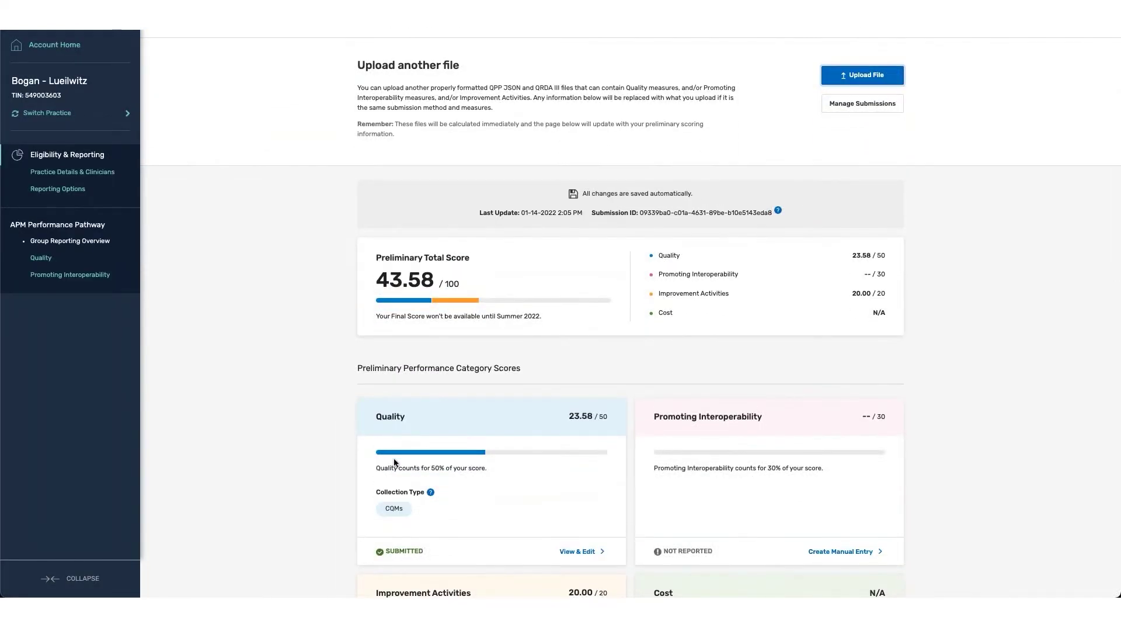
scroll(394, 463, "down", 2)
mouse_move(397, 415)
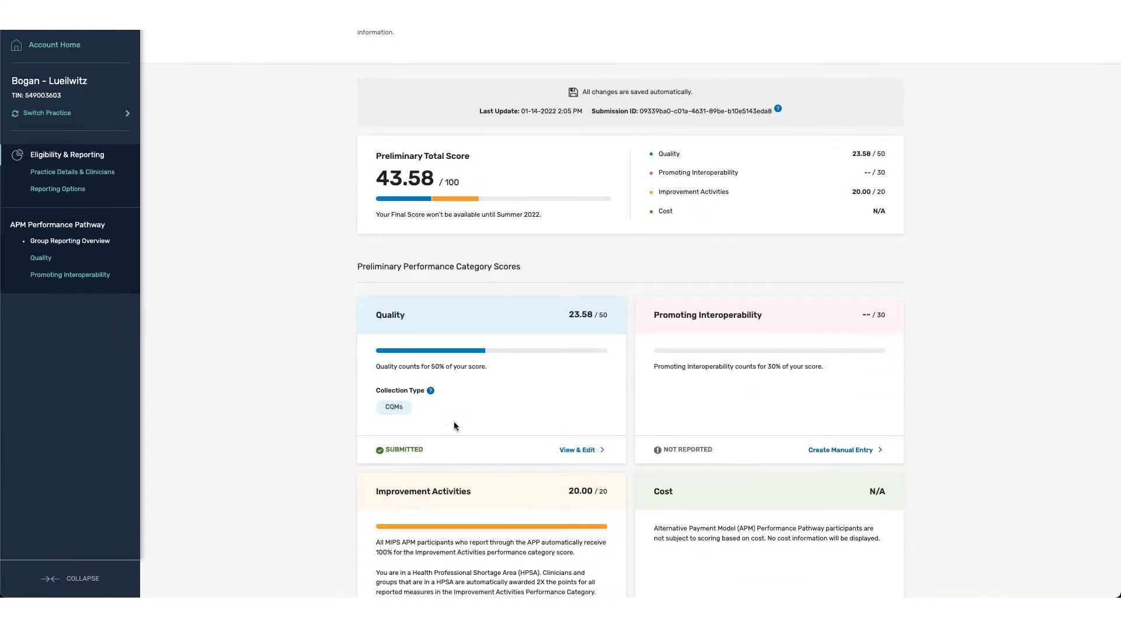
Review the three submitted Quality measures: 21.58 measure points plus 2.00 bonus, 23.58/50
left_click(574, 452)
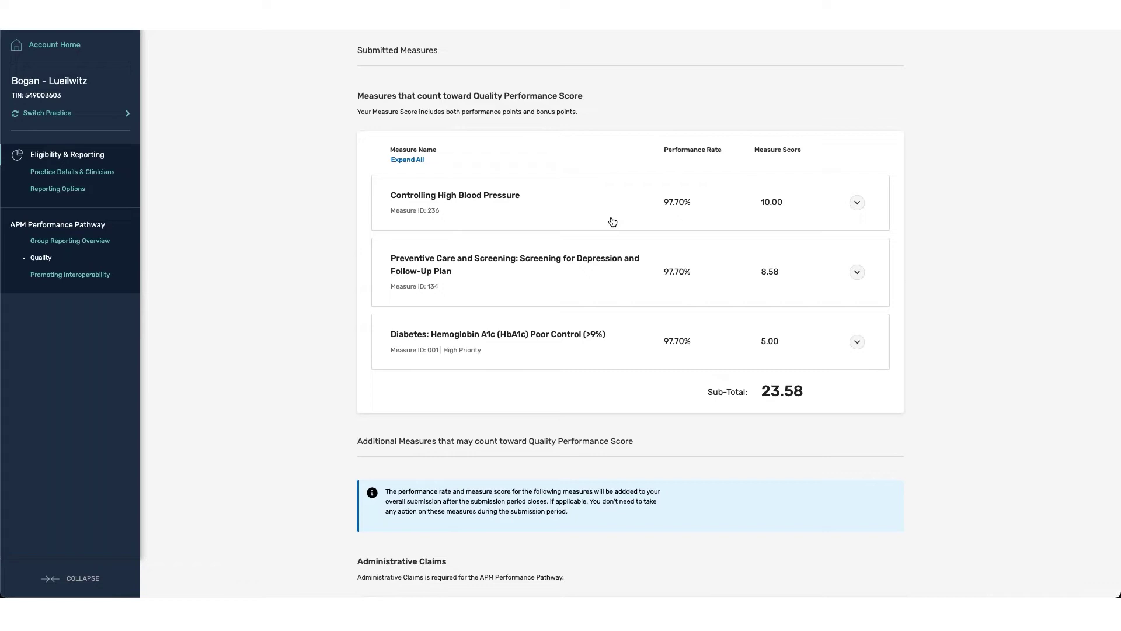
scroll(631, 315, "down", 3)
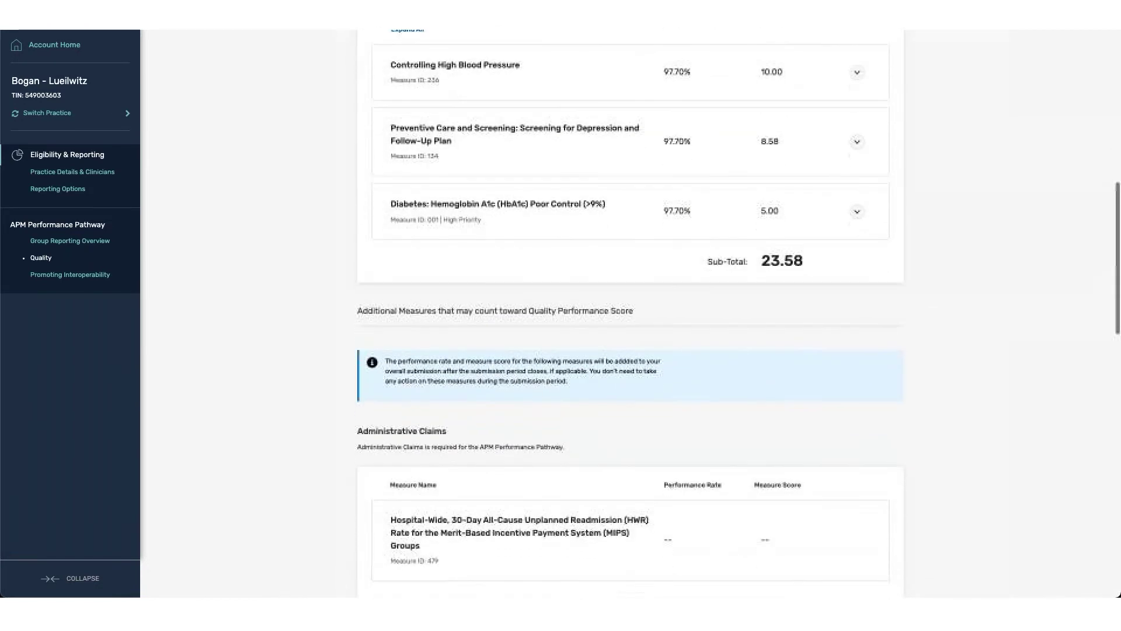
scroll(631, 315, "down", 2)
scroll(631, 316, "down", 1)
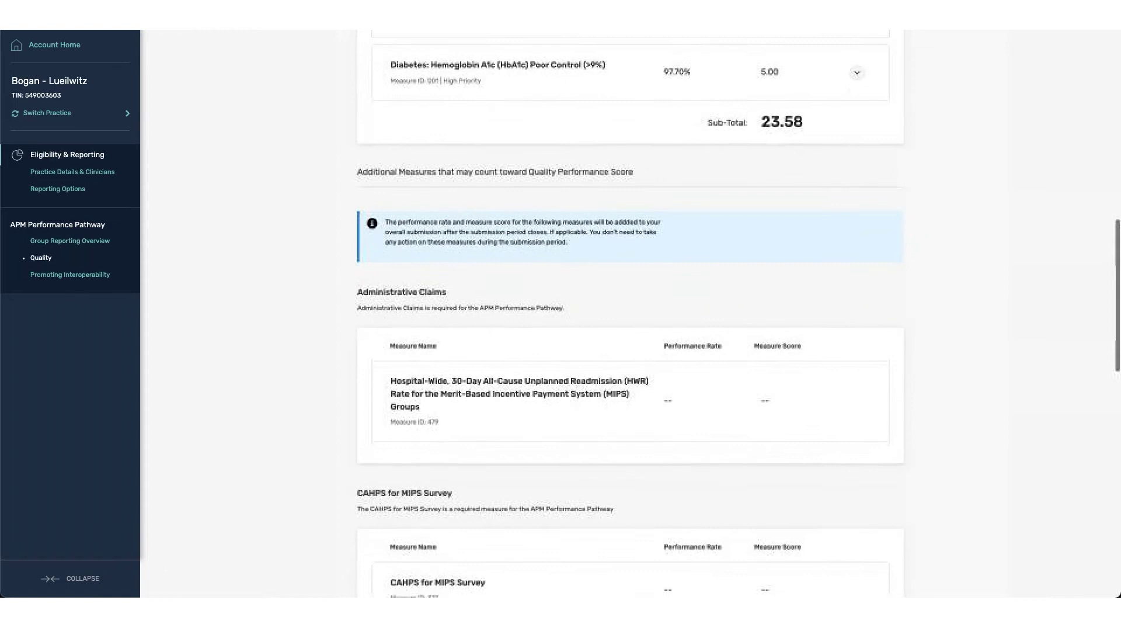
scroll(564, 348, "down", 1)
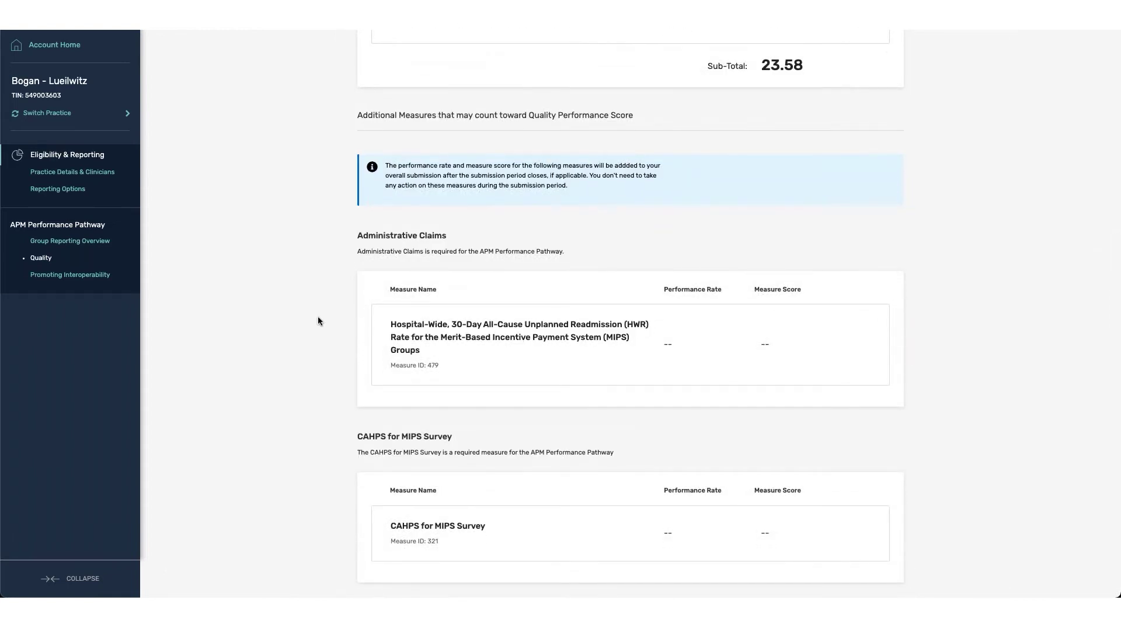
scroll(351, 327, "down", 1)
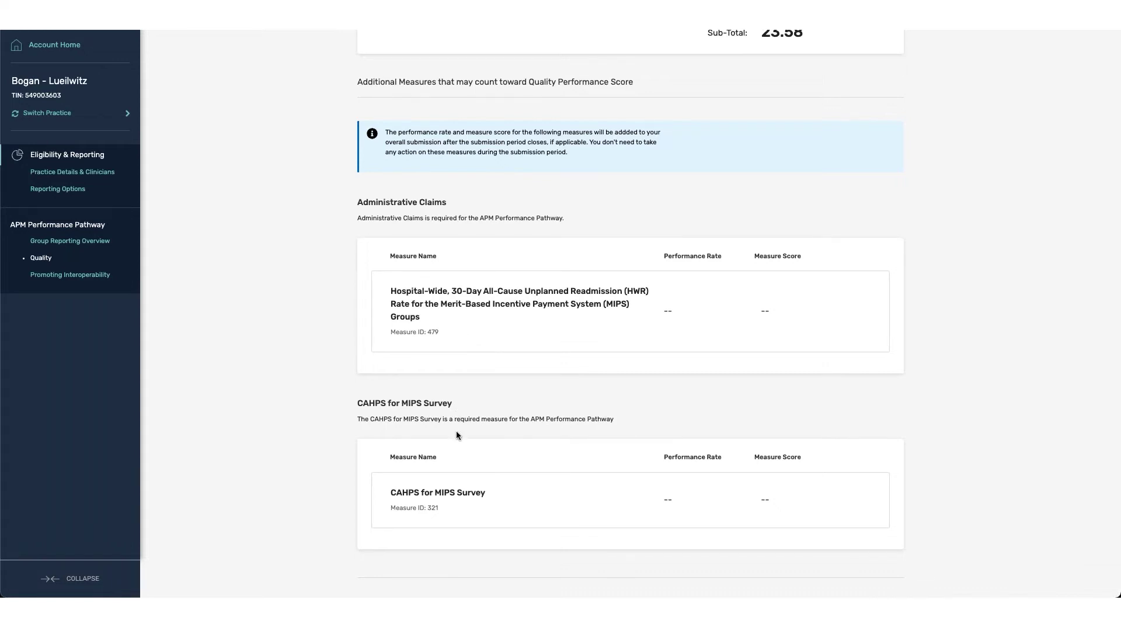
scroll(457, 429, "down", 1)
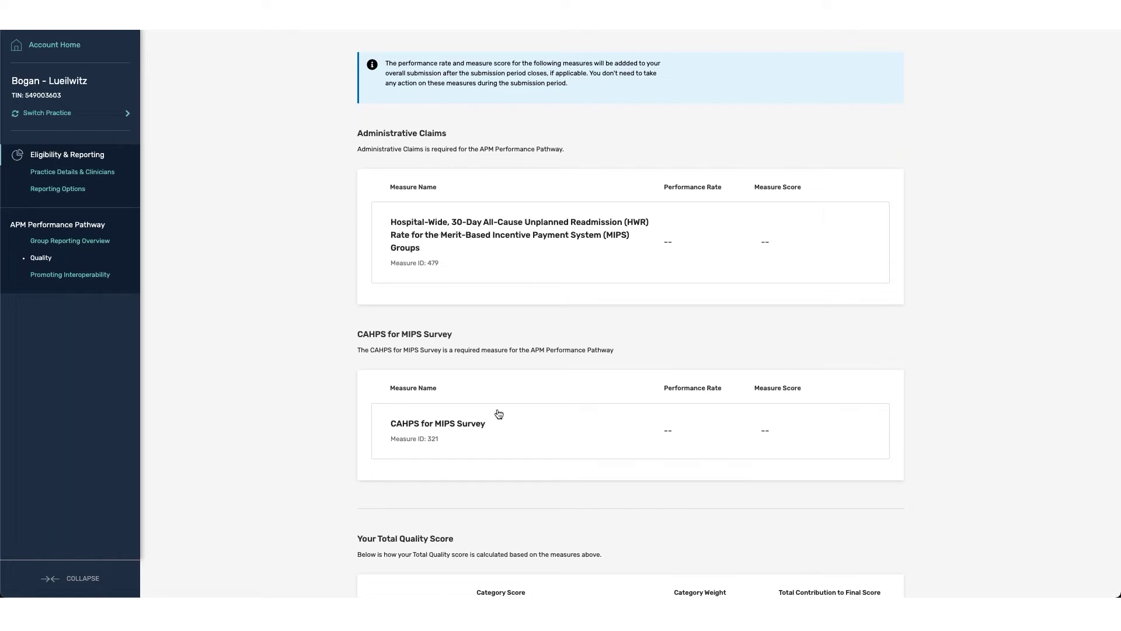
scroll(497, 415, "down", 3)
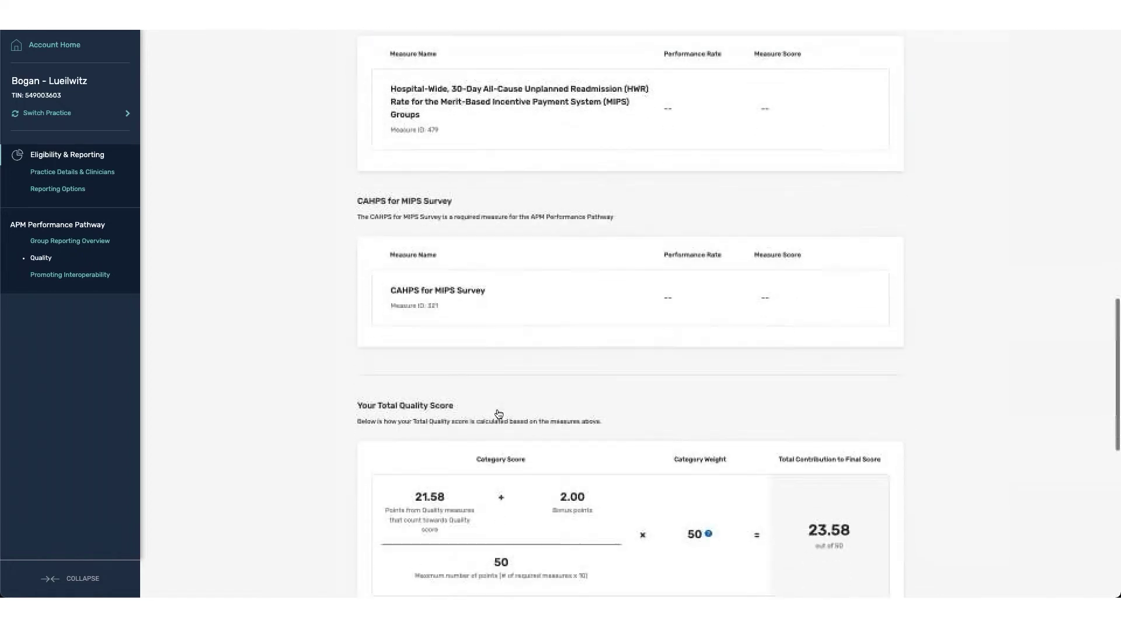
scroll(409, 412, "down", 2)
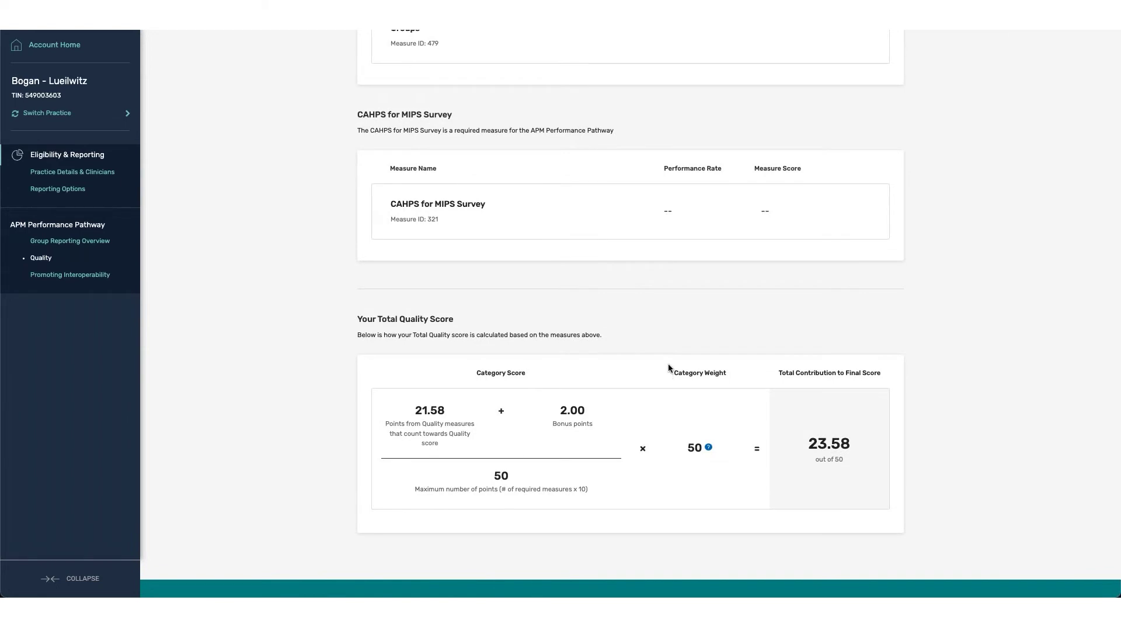
scroll(669, 367, "up", 2)
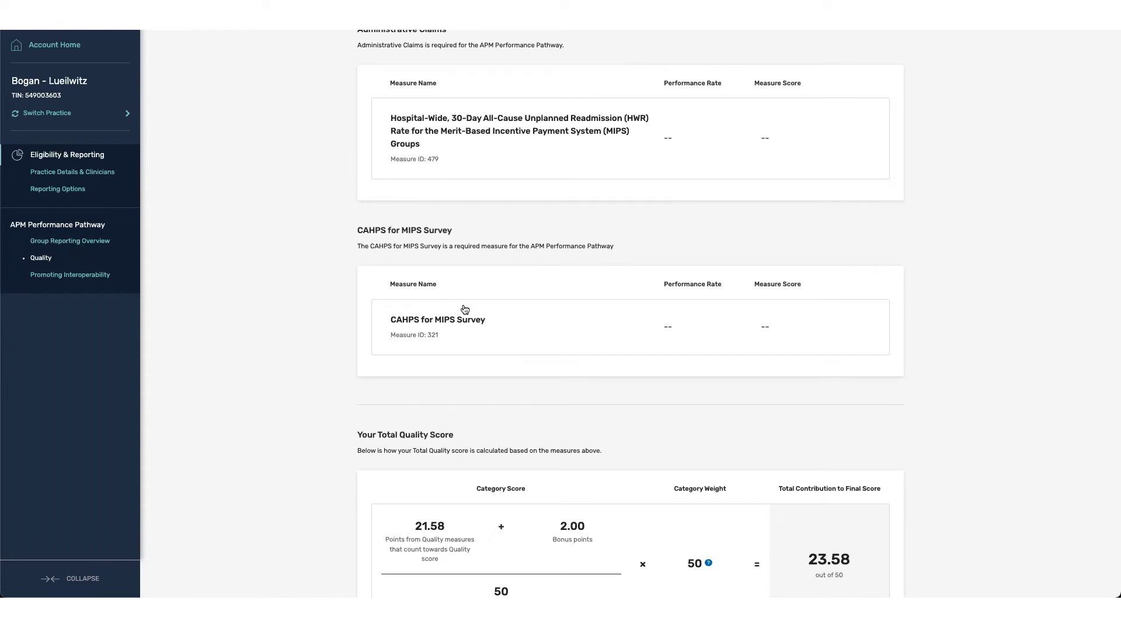
scroll(465, 310, "down", 2)
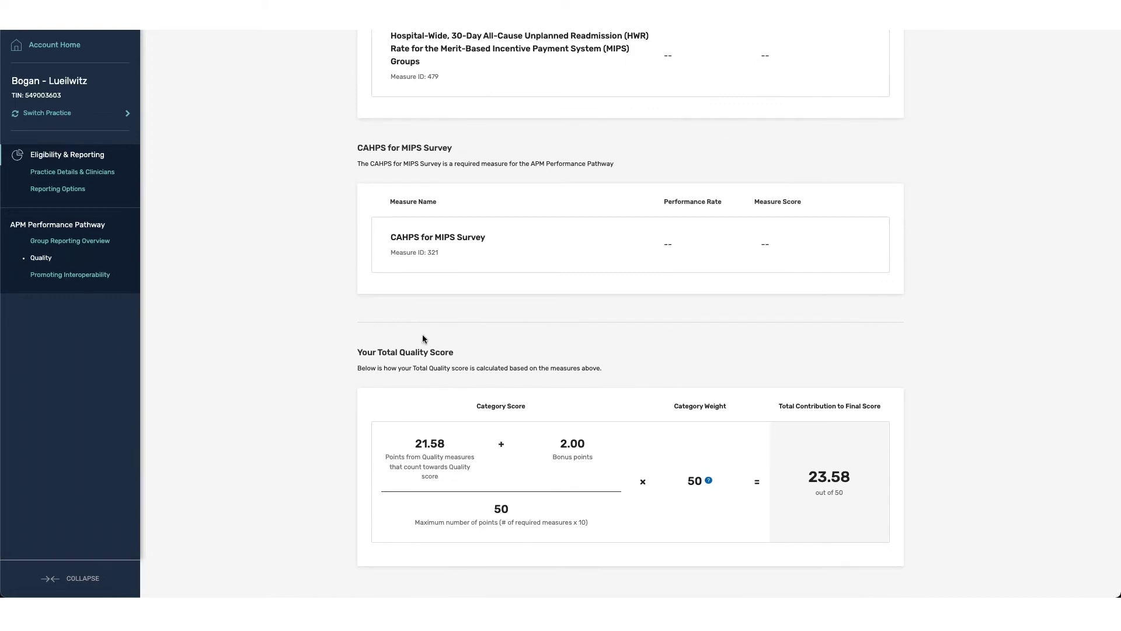
Review the Group Reporting Overview's category cards and 43.58/100 preliminary total
left_click(53, 242)
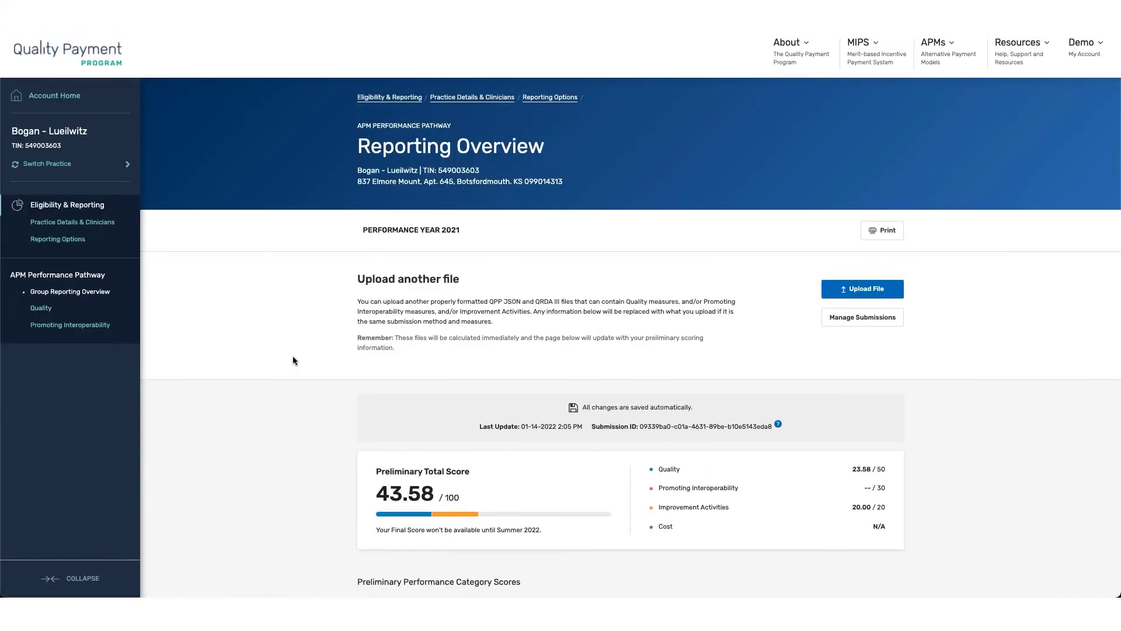
scroll(292, 356, "down", 3)
scroll(293, 356, "down", 4)
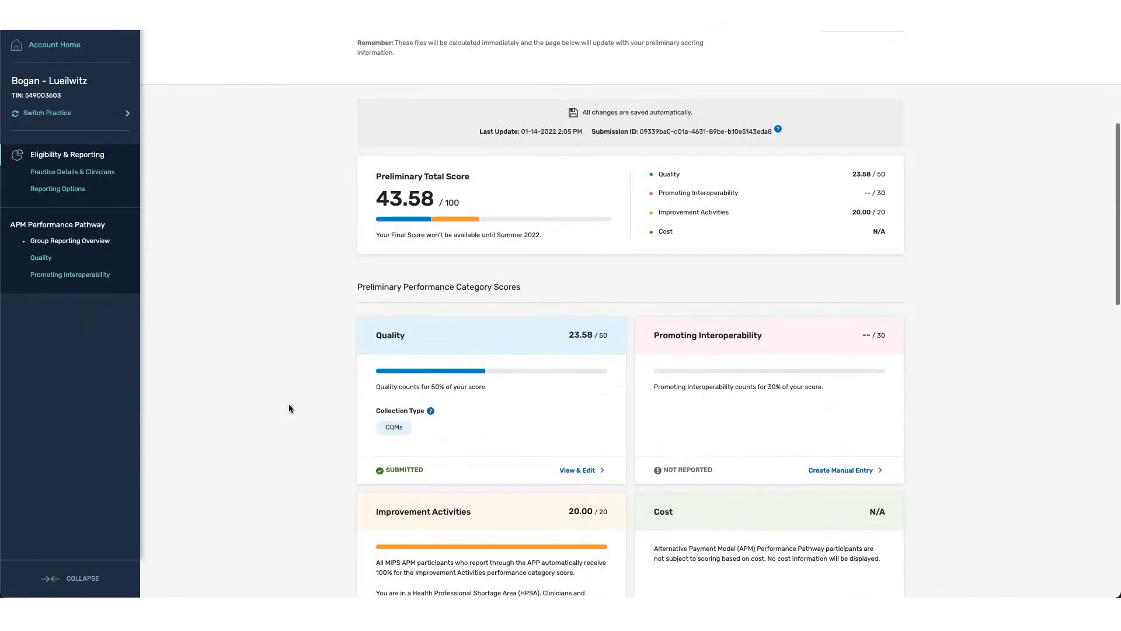
scroll(288, 407, "down", 1)
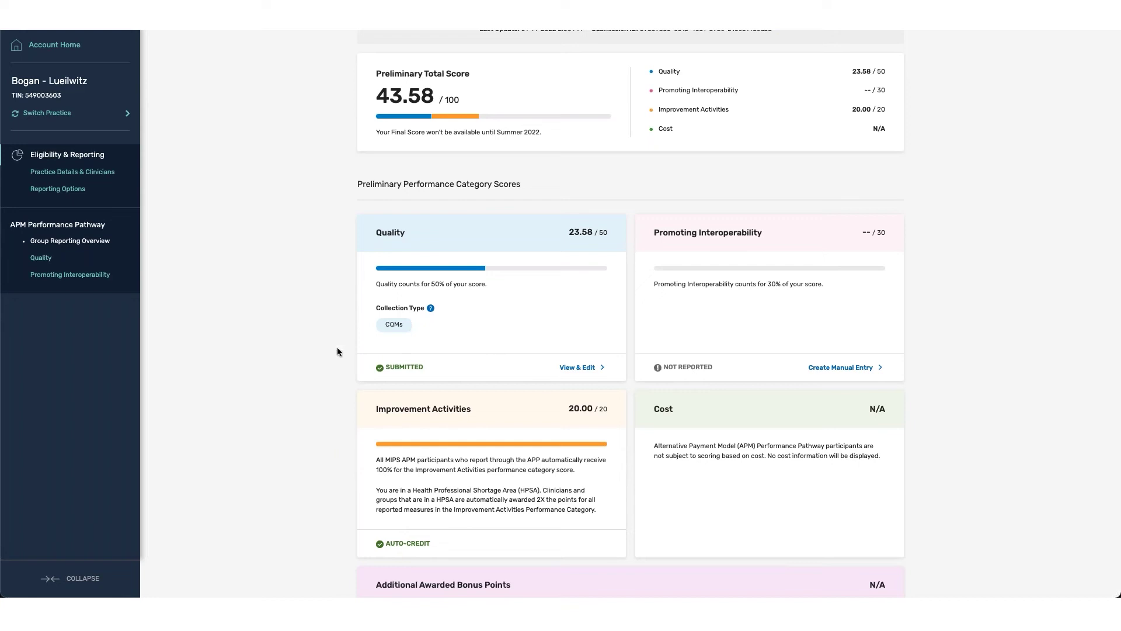
Review the Traditional MIPS overview's 23.22 preliminary score, then return to Account Home
left_click(58, 189)
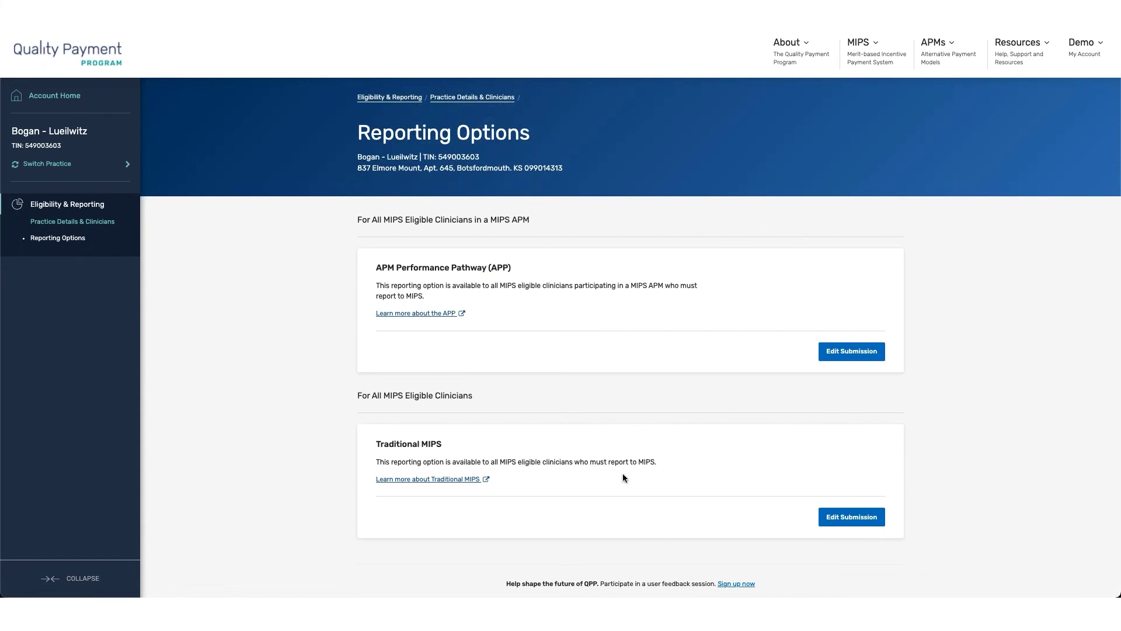
left_click(841, 519)
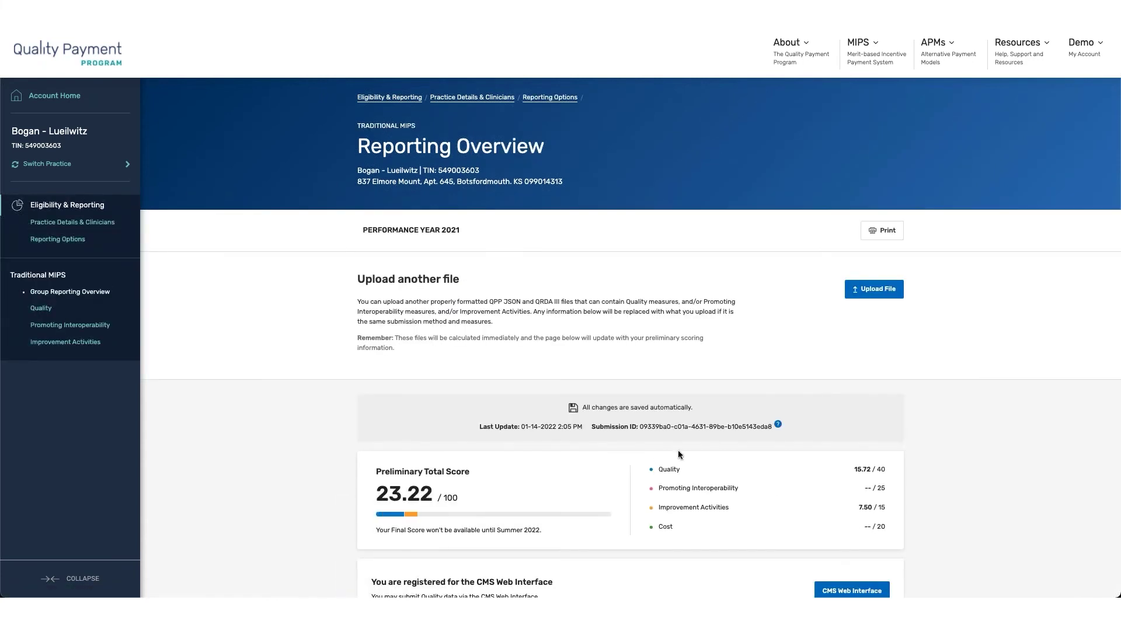
scroll(629, 441, "down", 3)
scroll(629, 445, "down", 3)
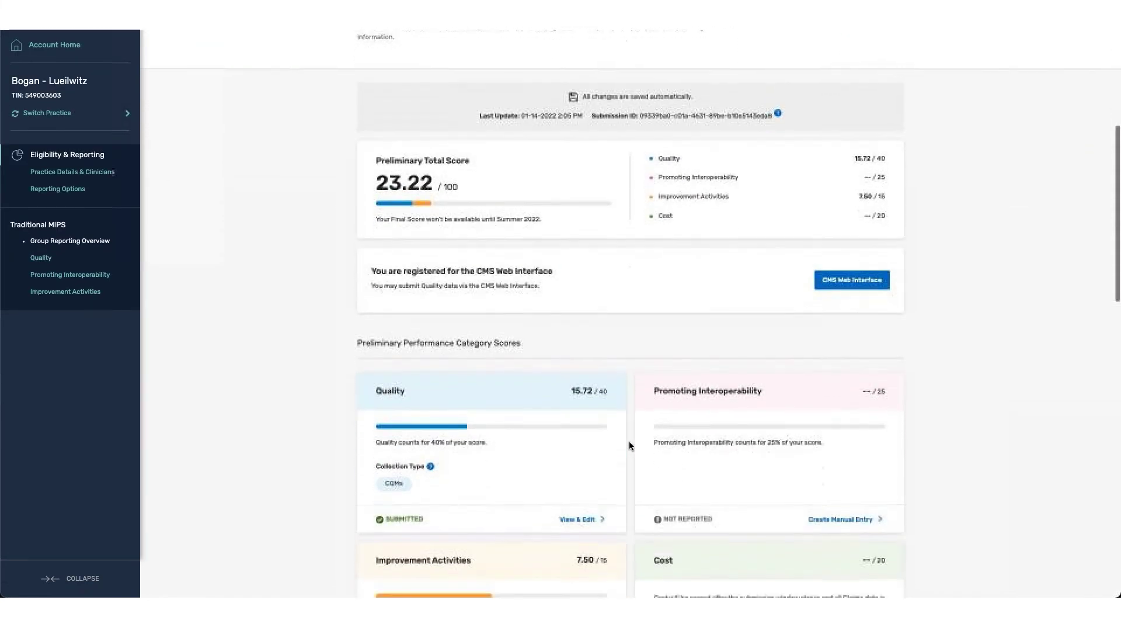
scroll(629, 445, "down", 2)
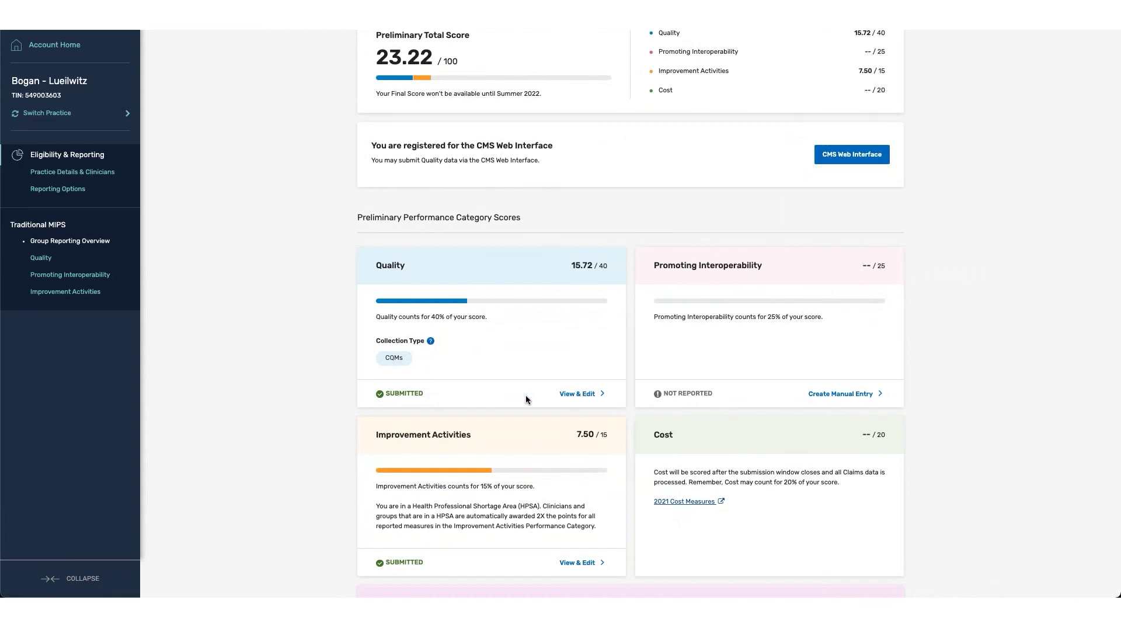
scroll(526, 397, "down", 3)
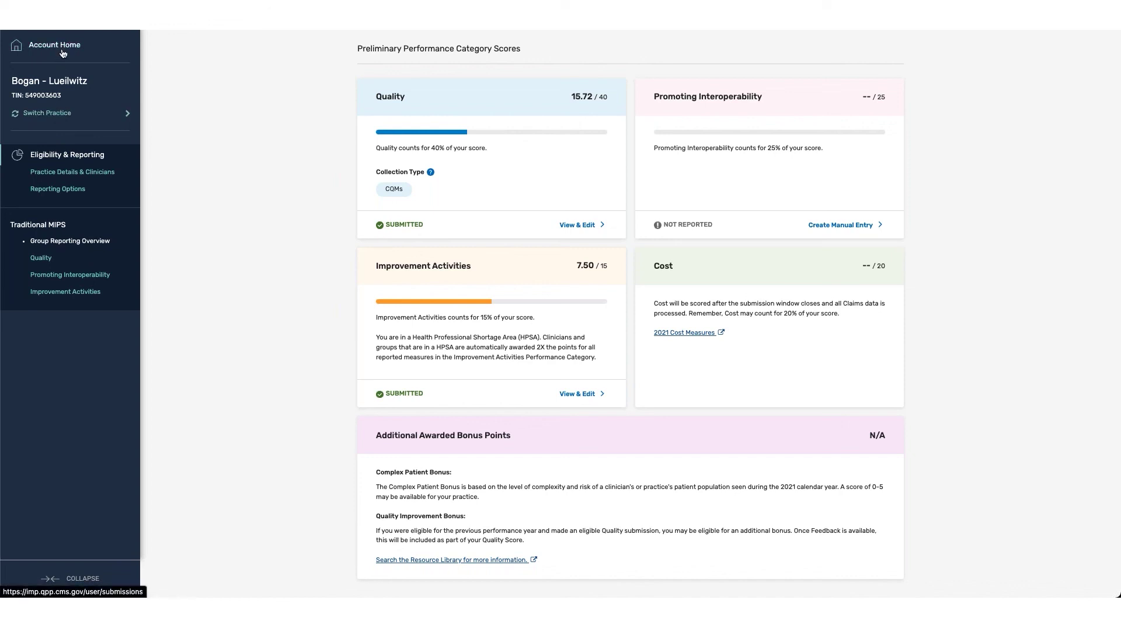
left_click(58, 115)
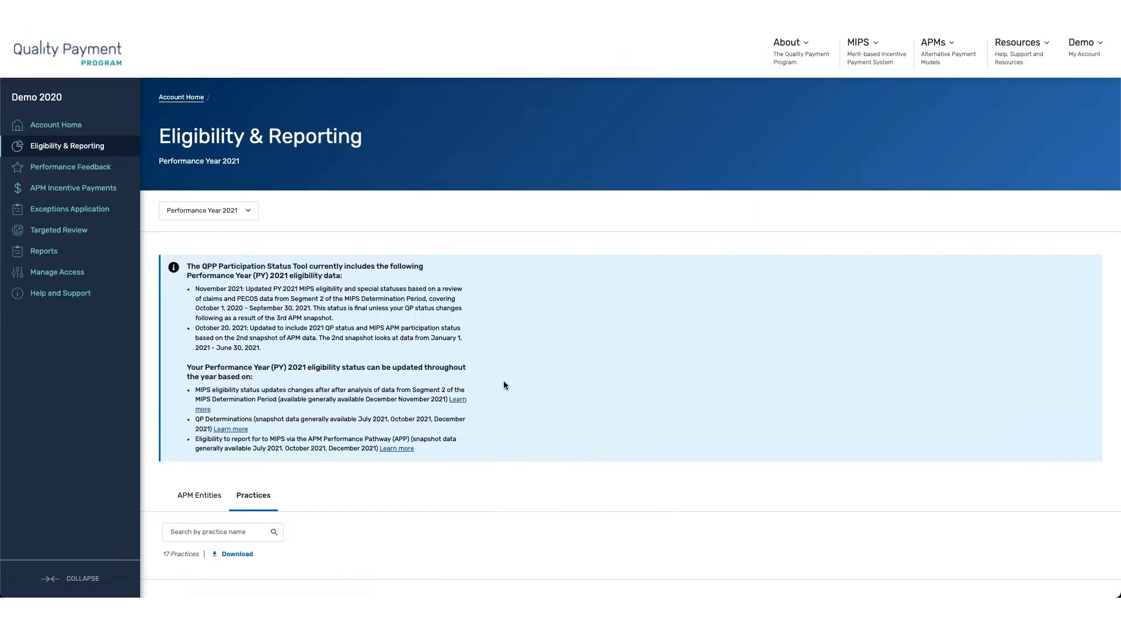
Check practice eligibility: Rutherford, Wehner and Beier MIPS eligible, Erbulak - Adal exempt
scroll(503, 381, "down", 4)
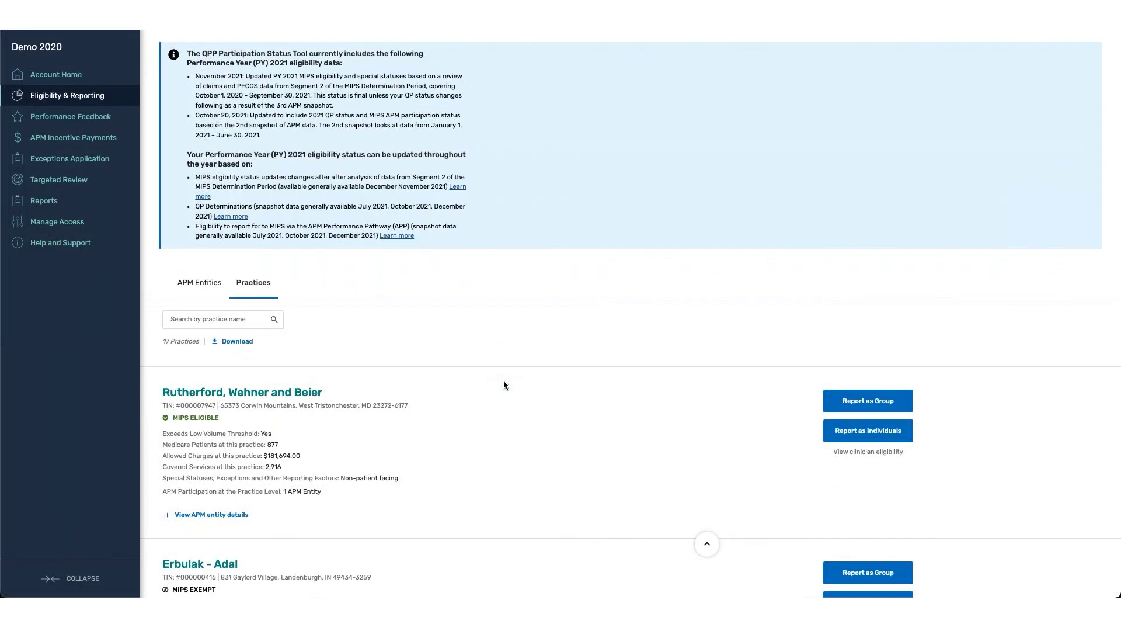
scroll(504, 381, "down", 2)
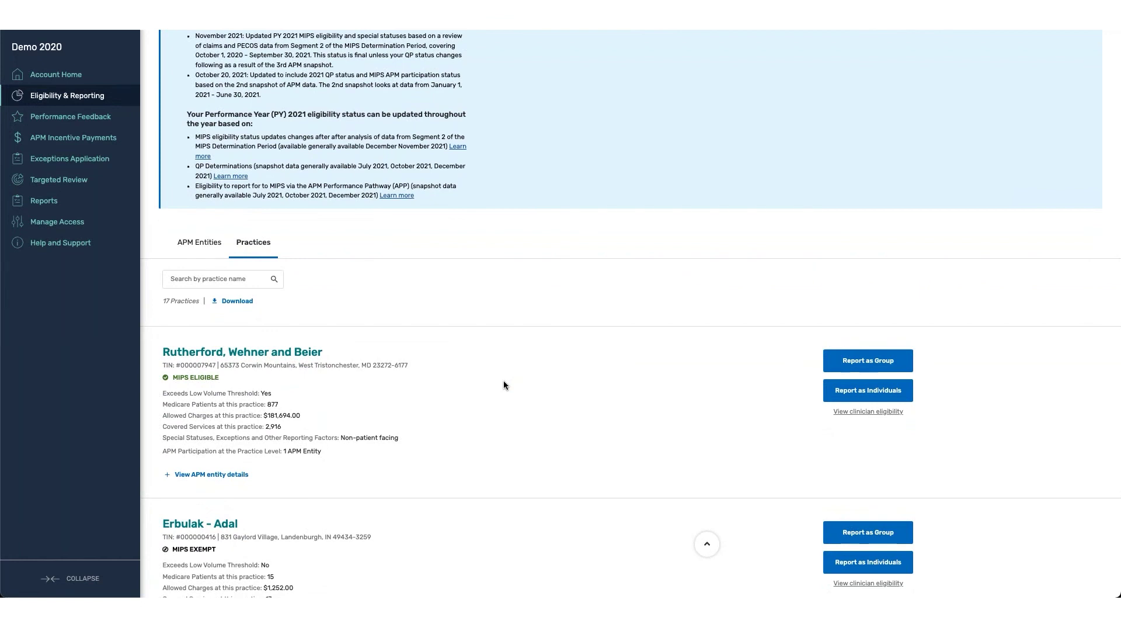
scroll(503, 380, "down", 1)
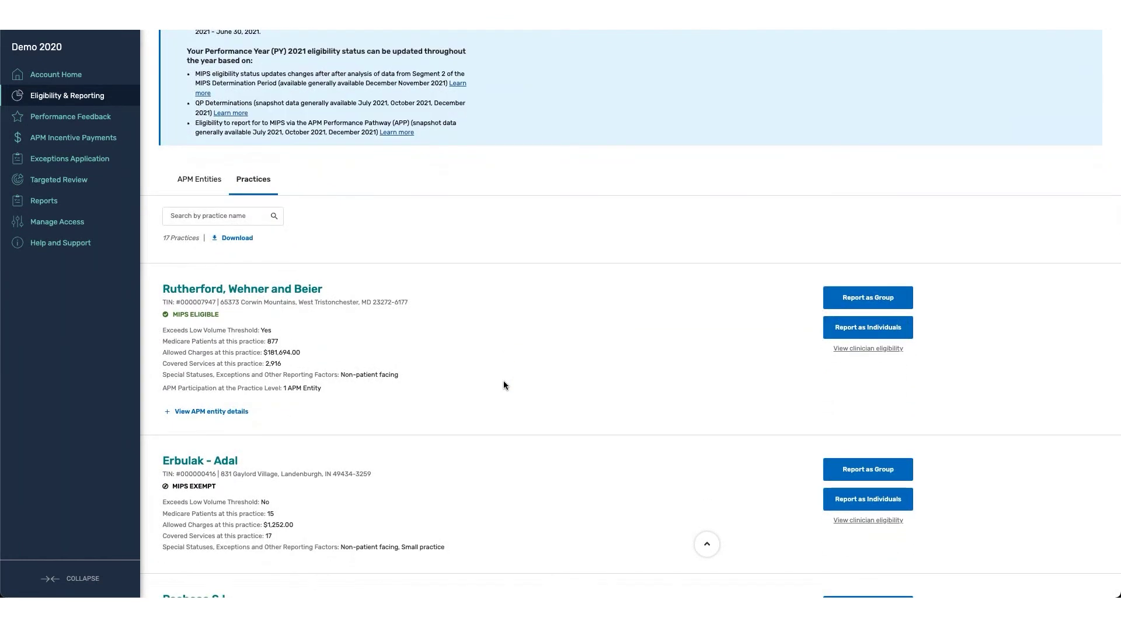